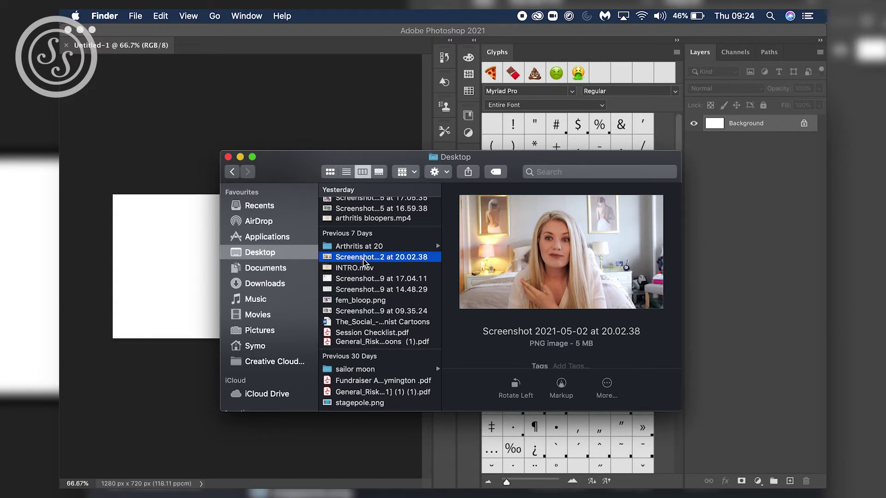
Step: Place the desktop screenshot image in the document, scale it to 28%, and shift it slightly so the woman sits left of centre
{"action": "left_click_drag", "start_coordinate": [363, 260], "coordinate": [146, 264]}
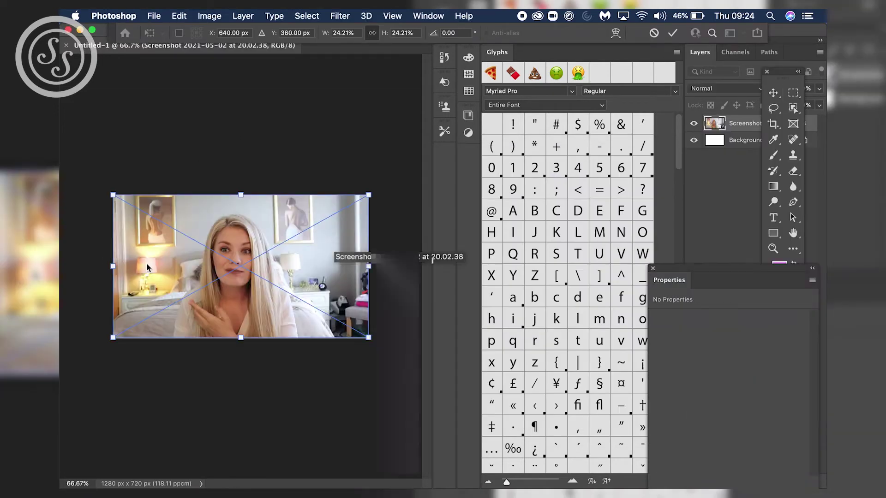
{"action": "left_click_drag", "start_coordinate": [113, 197], "coordinate": [95, 185]}
{"action": "left_click_drag", "start_coordinate": [368, 337], "coordinate": [392, 351]}
{"action": "mouse_move", "coordinate": [271, 292]}
{"action": "left_mouse_down"}
{"action": "mouse_move", "coordinate": [253, 291]}
{"action": "mouse_move", "coordinate": [261, 291]}
{"action": "left_mouse_up"}
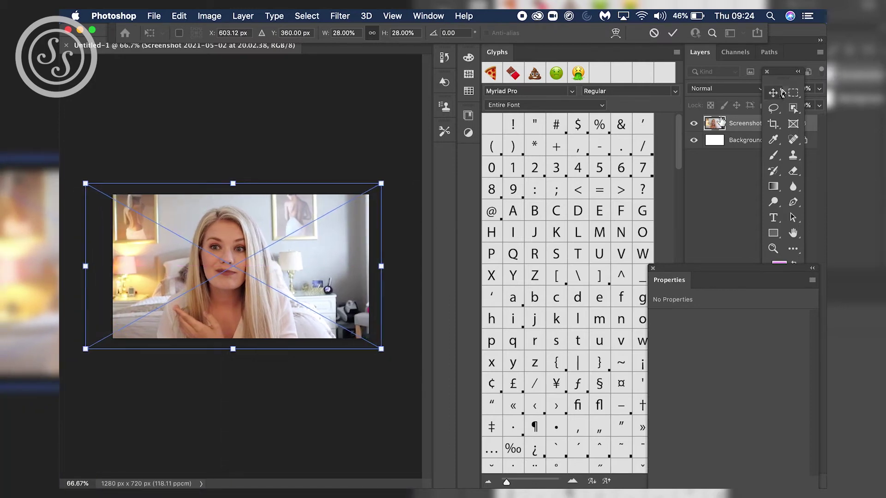
{"action": "key", "text": "Return"}
Step: Paste a second copy of the image, lower its opacity to 48%, and align it exactly over the original
{"action": "key", "text": "super+v"}
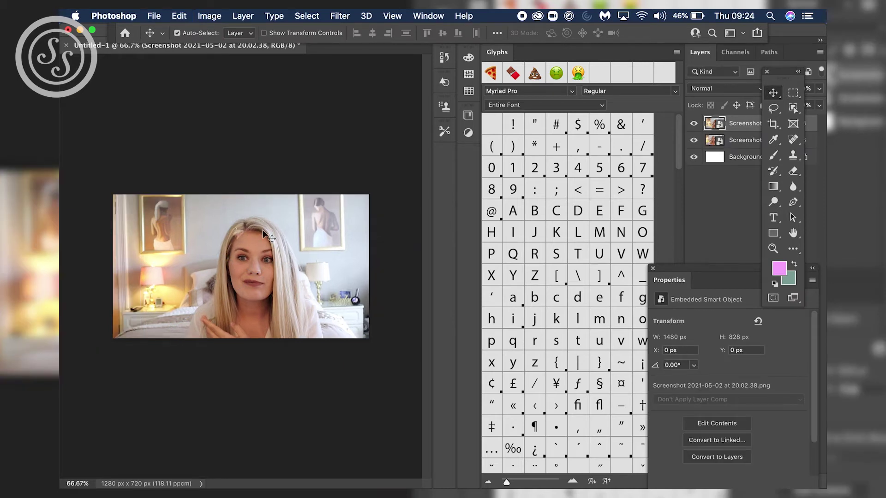
{"action": "left_click_drag", "start_coordinate": [781, 72], "coordinate": [773, 218]}
{"action": "left_click", "coordinate": [820, 88]}
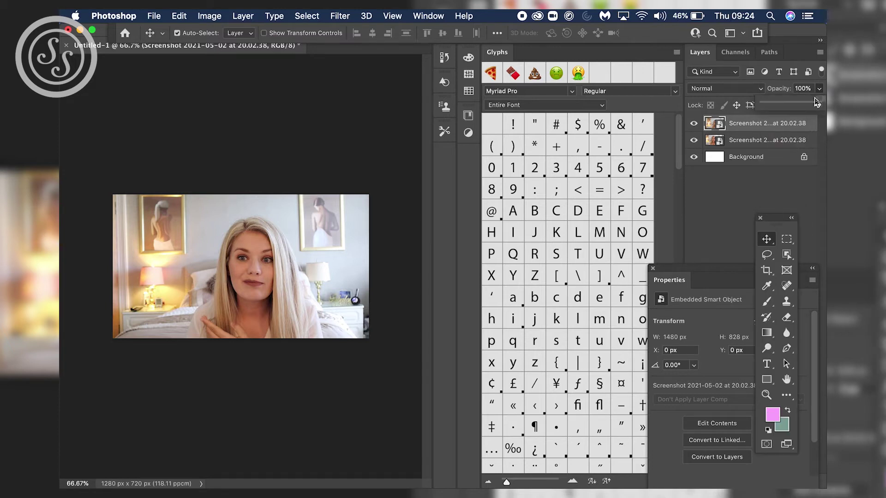
{"action": "left_click_drag", "start_coordinate": [794, 106], "coordinate": [789, 106]}
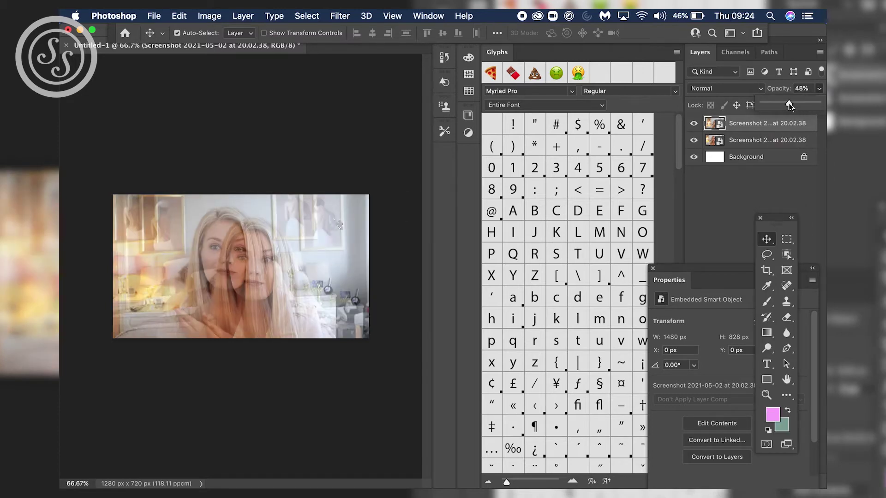
{"action": "left_click_drag", "start_coordinate": [277, 272], "coordinate": [258, 256]}
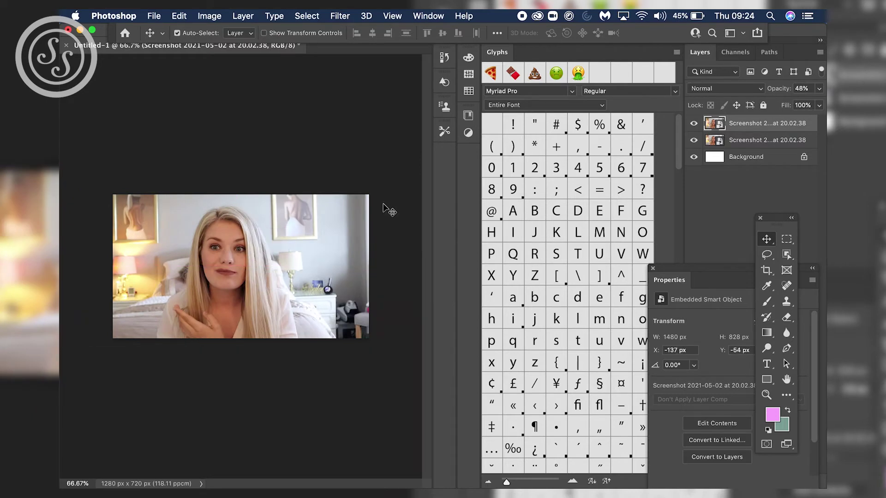
Step: Start a Pen tool path at the image's lower edge, tracing the woman's image-left arm and shoulder up into her hair
{"action": "left_click", "coordinate": [785, 352]}
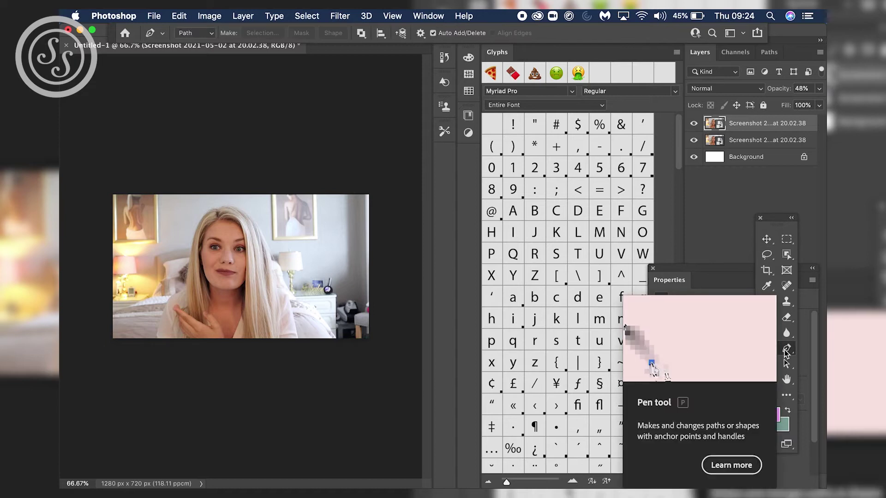
{"action": "key", "text": "super+1"}
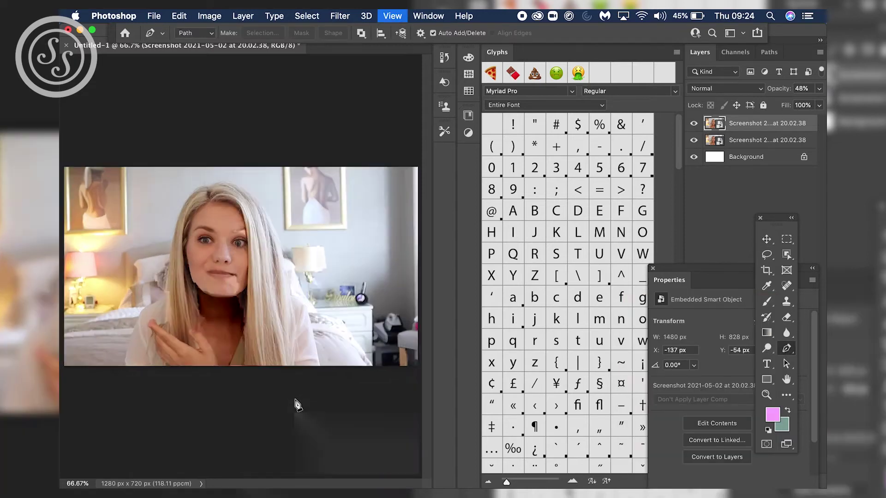
{"action": "key", "text": "super+plus"}
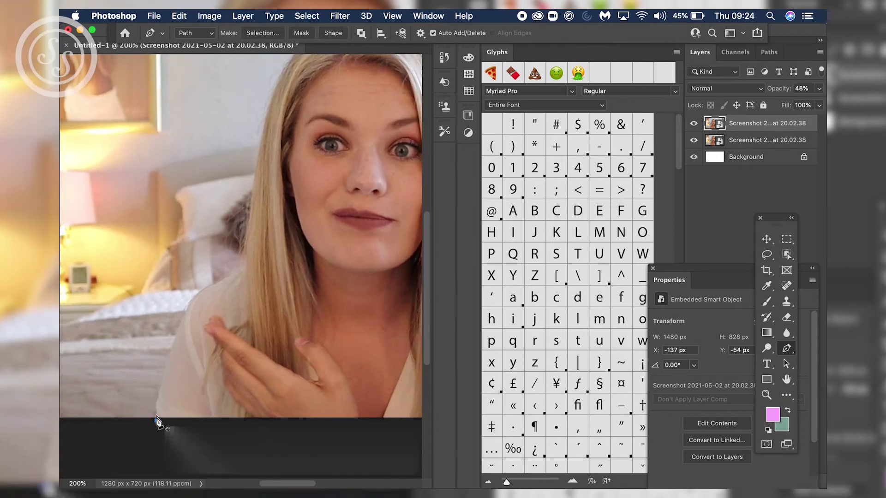
{"action": "left_click", "coordinate": [156, 420]}
{"action": "left_click", "coordinate": [156, 407]}
{"action": "left_click", "coordinate": [160, 389]}
{"action": "left_click", "coordinate": [164, 370]}
{"action": "left_click", "coordinate": [171, 347]}
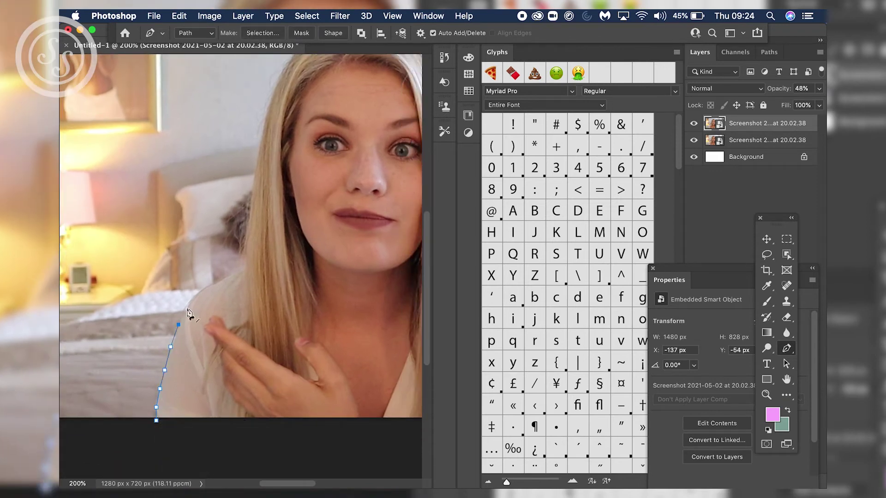
{"action": "left_click", "coordinate": [200, 290]}
{"action": "left_click", "coordinate": [217, 280]}
{"action": "left_click", "coordinate": [244, 268]}
{"action": "left_click", "coordinate": [247, 230]}
{"action": "left_click", "coordinate": [250, 195]}
Step: Continue the Pen path up the image-left side of her hair and over the top of her head
{"action": "scroll", "coordinate": [251, 196], "scroll_direction": "up", "scroll_amount": 10}
{"action": "left_click", "coordinate": [213, 300]}
{"action": "left_click", "coordinate": [220, 261]}
{"action": "left_click", "coordinate": [230, 234]}
{"action": "left_click", "coordinate": [241, 217]}
{"action": "left_click", "coordinate": [254, 200]}
{"action": "left_click", "coordinate": [271, 185]}
{"action": "left_click", "coordinate": [286, 180]}
{"action": "left_click", "coordinate": [296, 177]}
{"action": "left_click", "coordinate": [306, 174]}
{"action": "left_click", "coordinate": [331, 172]}
{"action": "left_click", "coordinate": [361, 178]}
{"action": "left_click", "coordinate": [380, 193]}
Step: Continue the Pen path down the image-right side of her hair towards the shoulder
{"action": "scroll", "coordinate": [378, 199], "scroll_direction": "right", "scroll_amount": 5}
{"action": "scroll", "coordinate": [378, 199], "scroll_direction": "down", "scroll_amount": 2}
{"action": "scroll", "coordinate": [377, 199], "scroll_direction": "down", "scroll_amount": 1}
{"action": "left_click", "coordinate": [315, 171]}
{"action": "left_click", "coordinate": [331, 193]}
{"action": "left_click", "coordinate": [344, 218]}
{"action": "left_click", "coordinate": [354, 241]}
{"action": "scroll", "coordinate": [353, 244], "scroll_direction": "down", "scroll_amount": 3}
{"action": "scroll", "coordinate": [354, 245], "scroll_direction": "right", "scroll_amount": 2}
{"action": "scroll", "coordinate": [354, 244], "scroll_direction": "down", "scroll_amount": 3}
{"action": "scroll", "coordinate": [354, 245], "scroll_direction": "right", "scroll_amount": 1}
{"action": "left_click", "coordinate": [321, 184]}
{"action": "left_click", "coordinate": [328, 213]}
{"action": "left_click", "coordinate": [334, 244]}
{"action": "left_click", "coordinate": [337, 270]}
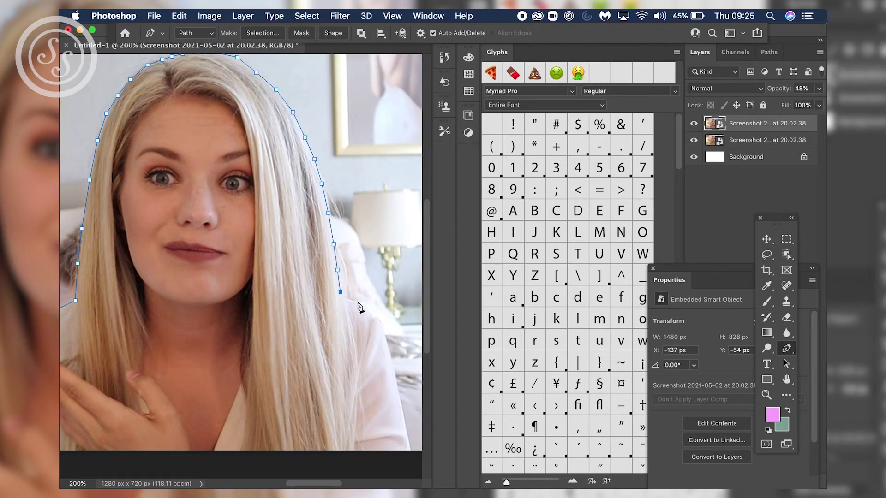
Step: Trace the path over the image-right shoulder and arm, and close it along the image's lower edge at the starting point
{"action": "left_click", "coordinate": [383, 326]}
{"action": "scroll", "coordinate": [387, 349], "scroll_direction": "down", "scroll_amount": 7}
{"action": "scroll", "coordinate": [387, 349], "scroll_direction": "right", "scroll_amount": 1}
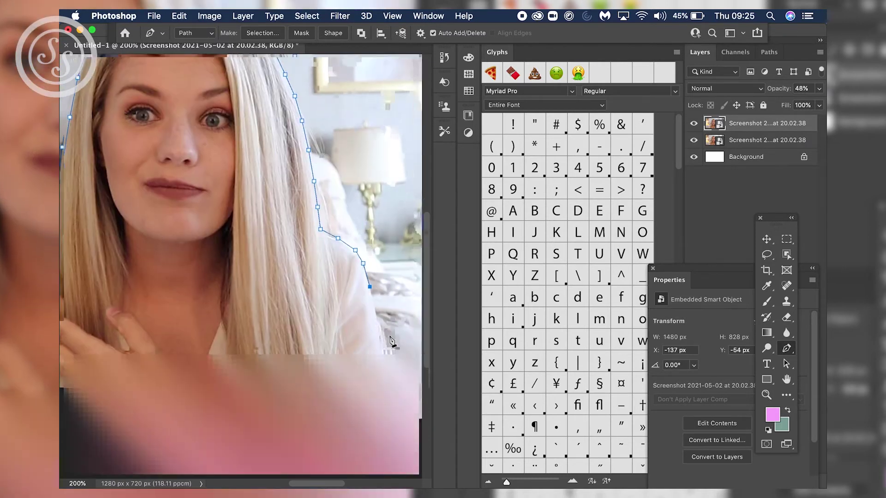
{"action": "left_click", "coordinate": [384, 308]}
{"action": "left_click", "coordinate": [393, 353]}
{"action": "scroll", "coordinate": [396, 360], "scroll_direction": "left", "scroll_amount": 10}
{"action": "left_click", "coordinate": [234, 351]}
Step: Convert the closed path around the woman into a new anti-aliased selection with a 1-pixel feather radius
{"action": "right_click", "coordinate": [323, 334]}
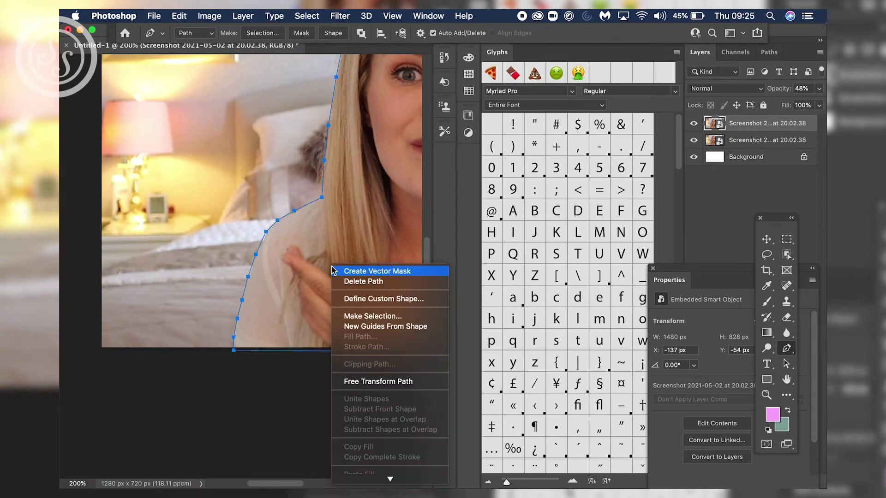
{"action": "left_click", "coordinate": [387, 317]}
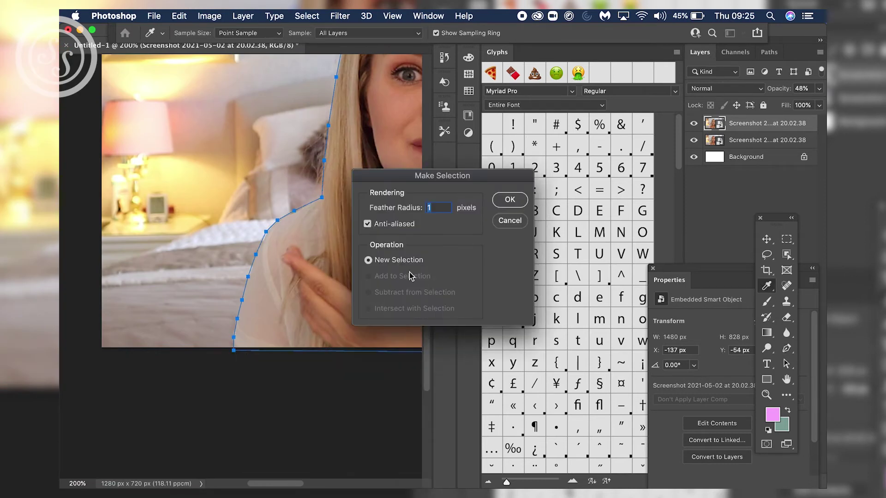
{"action": "left_click", "coordinate": [509, 200]}
{"action": "key", "text": "super+h"}
{"action": "key", "text": "super+minus"}
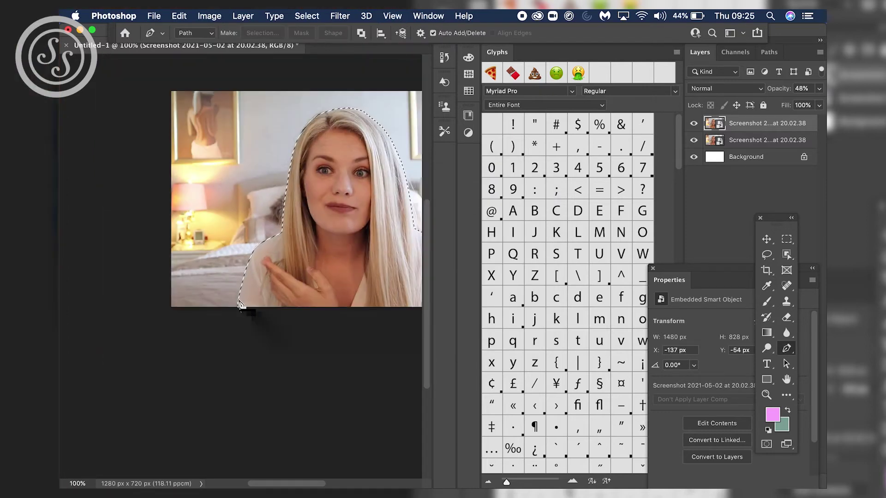
{"action": "scroll", "coordinate": [234, 314], "scroll_direction": "up", "scroll_amount": 2}
{"action": "scroll", "coordinate": [234, 313], "scroll_direction": "up", "scroll_amount": 3}
{"action": "scroll", "coordinate": [234, 314], "scroll_direction": "right", "scroll_amount": 3}
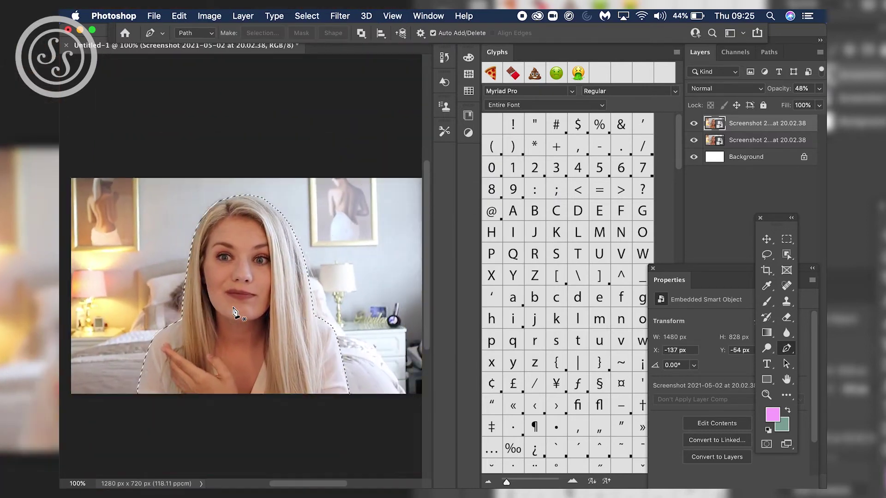
Step: Invert the selection and erase the background from the upper image copy, rasterizing its smart object
{"action": "key", "text": "shift+super+i"}
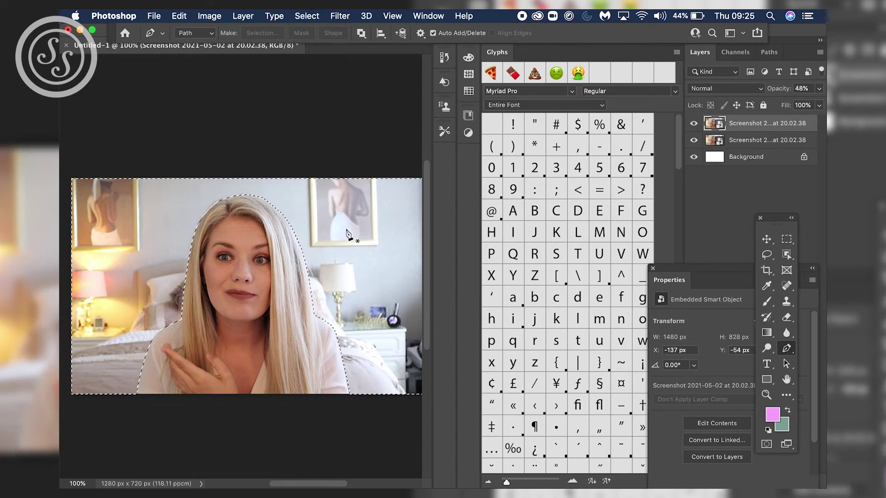
{"action": "left_click", "coordinate": [786, 317]}
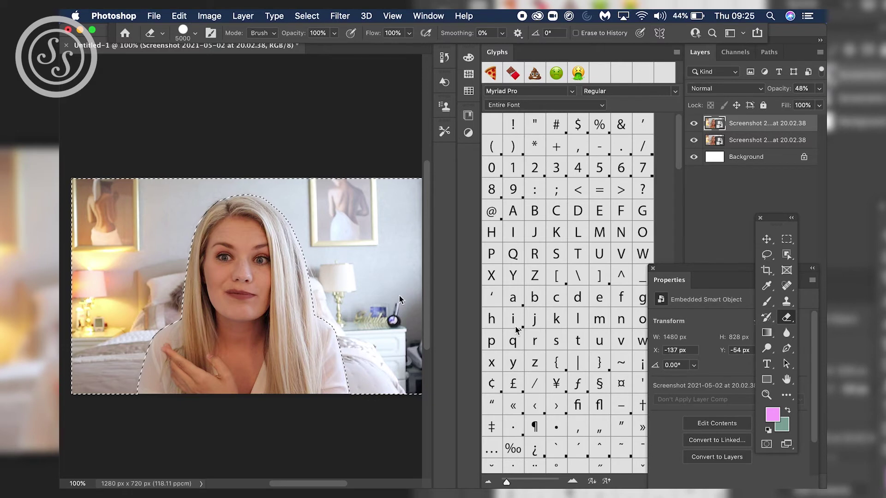
{"action": "left_click", "coordinate": [355, 273]}
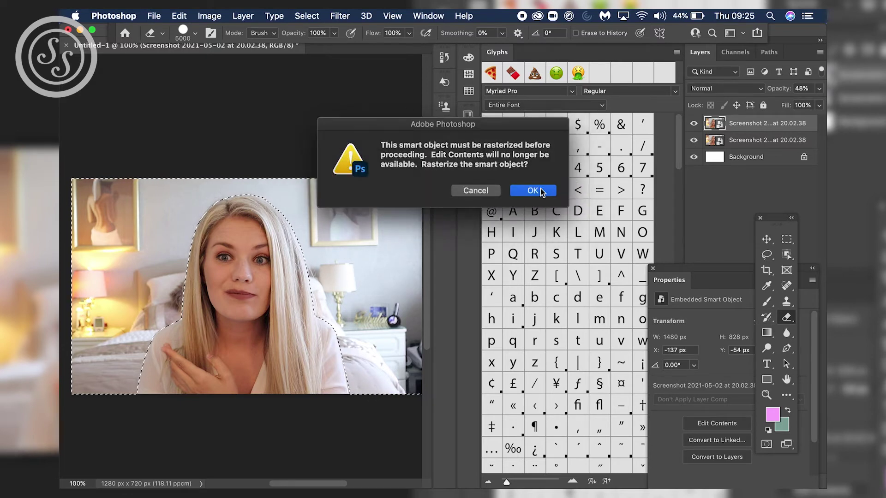
{"action": "left_click", "coordinate": [534, 191]}
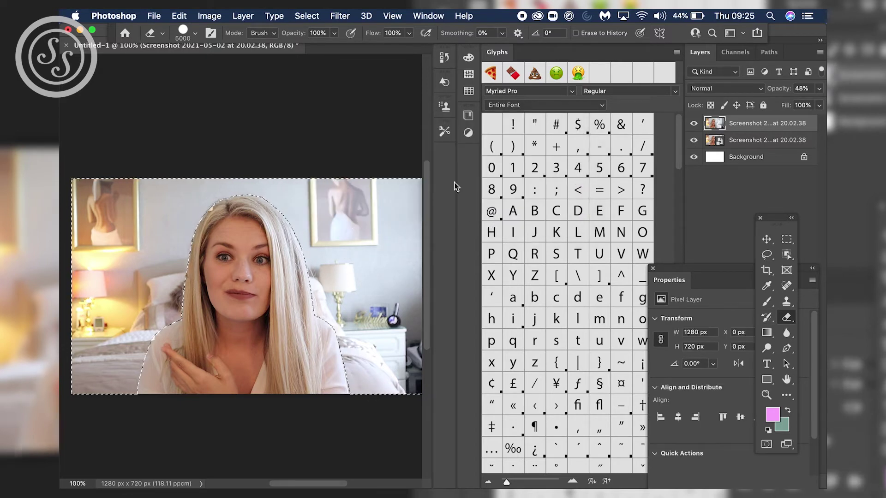
Step: Set the cut-out woman layer's opacity to 100%
{"action": "left_click_drag", "start_coordinate": [747, 125], "coordinate": [776, 153]}
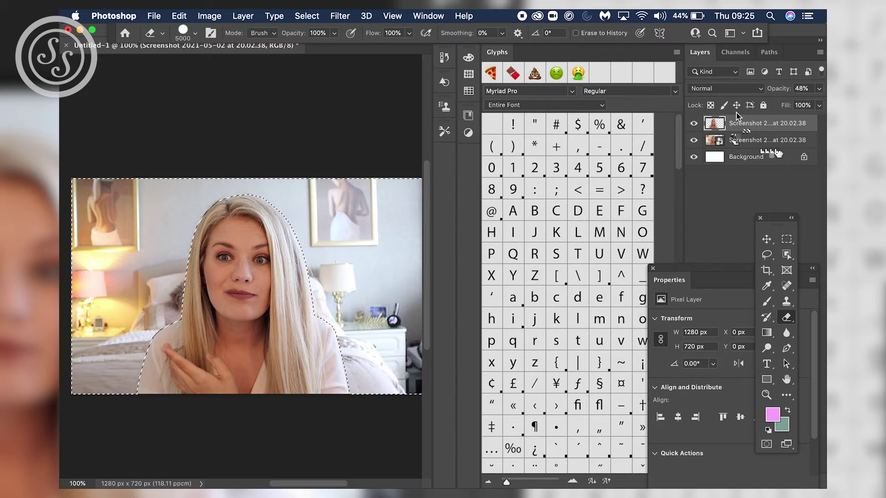
{"action": "left_click", "coordinate": [819, 88]}
{"action": "left_click_drag", "start_coordinate": [788, 104], "coordinate": [826, 105]}
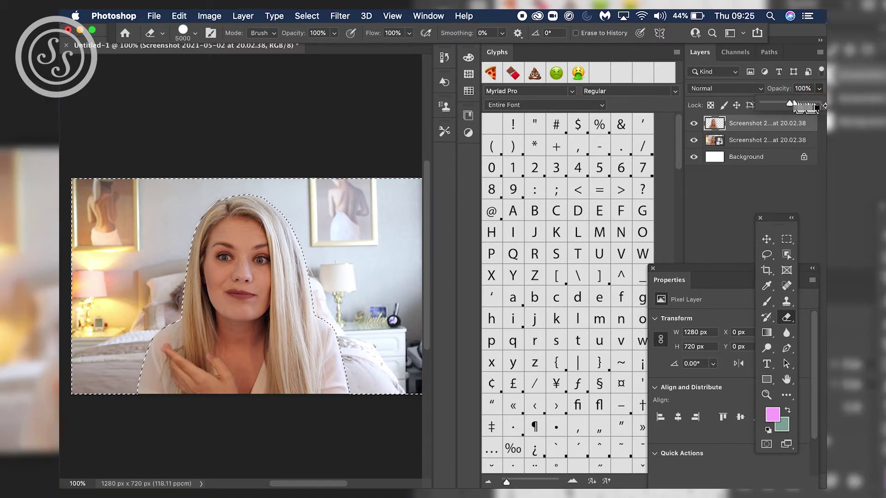
{"action": "left_click", "coordinate": [237, 17]}
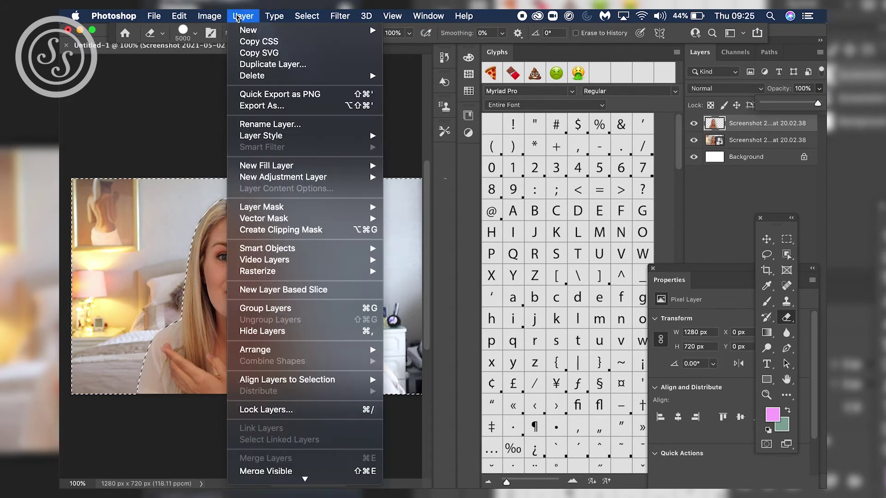
{"action": "left_click", "coordinate": [152, 103]}
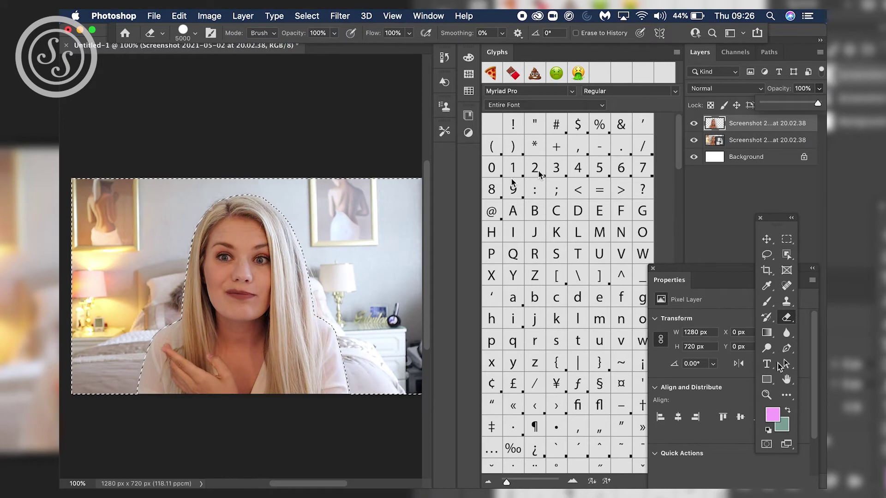
Step: Draw a rectangle shape of about 1506 × 948 px covering the entire canvas
{"action": "left_click", "coordinate": [767, 378]}
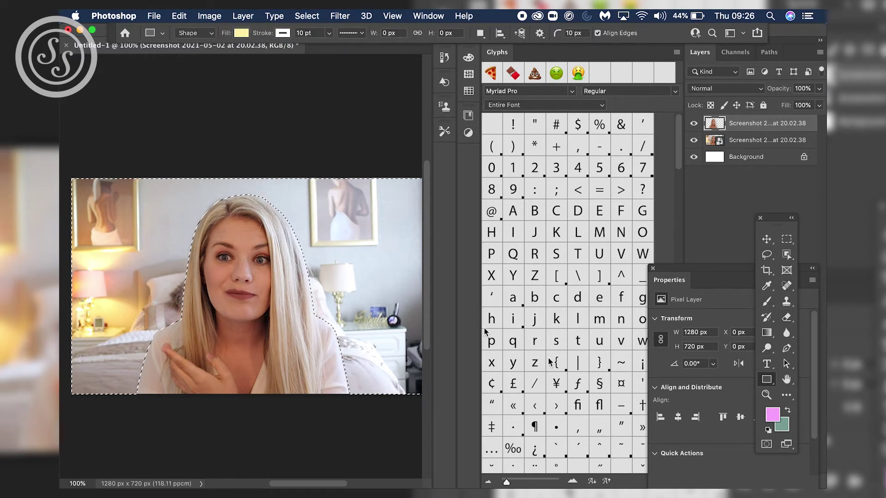
{"action": "left_click_drag", "start_coordinate": [433, 156], "coordinate": [469, 155]}
{"action": "key", "text": "super+minus"}
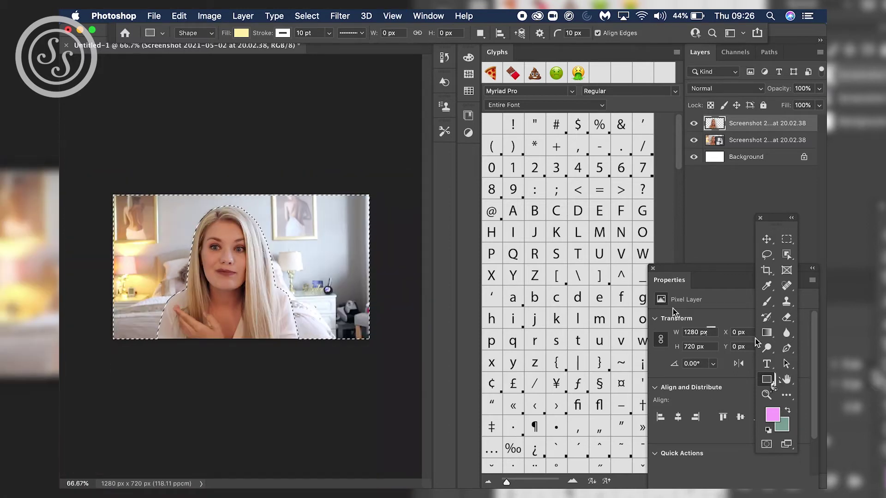
{"action": "left_click_drag", "start_coordinate": [90, 169], "coordinate": [391, 358]}
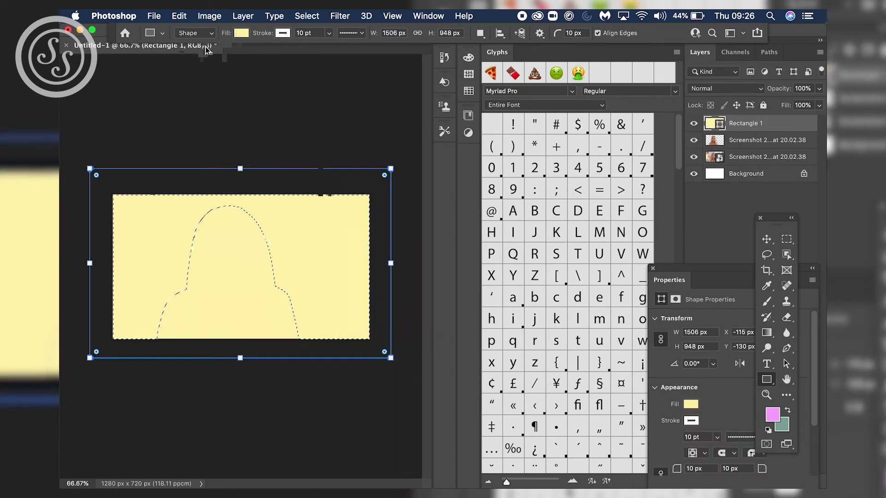
Step: Fill the rectangle with the light-blue-to-magenta gradient from the Pinks group and shrink it to about 1439 × 872 px
{"action": "left_click", "coordinate": [241, 33]}
{"action": "left_click", "coordinate": [213, 56]}
{"action": "scroll", "coordinate": [229, 131], "scroll_direction": "down", "scroll_amount": 3}
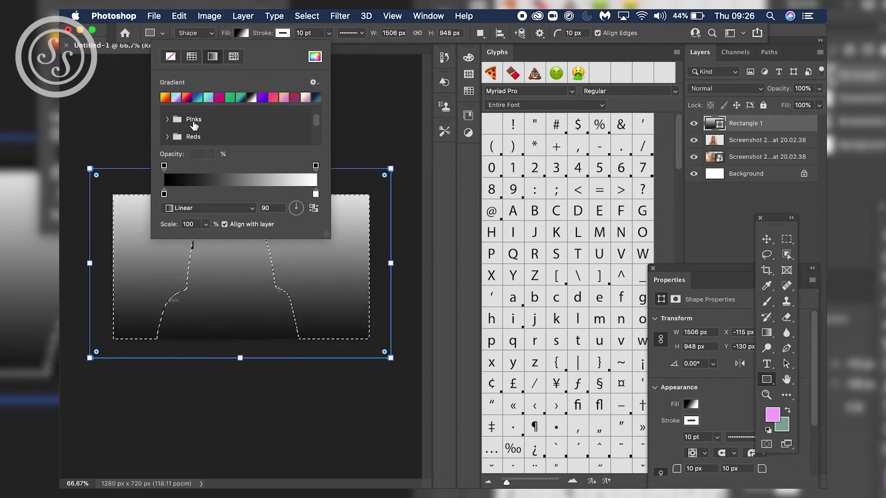
{"action": "left_click", "coordinate": [193, 122]}
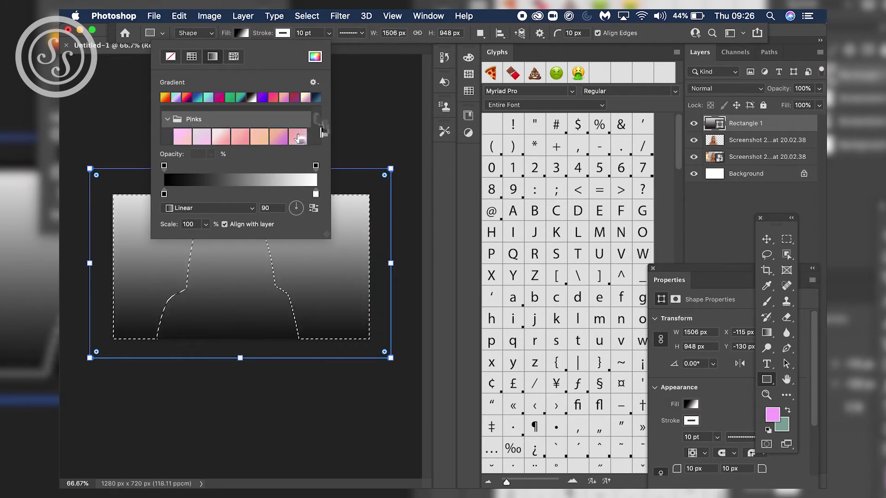
{"action": "scroll", "coordinate": [317, 119], "scroll_direction": "down", "scroll_amount": 3}
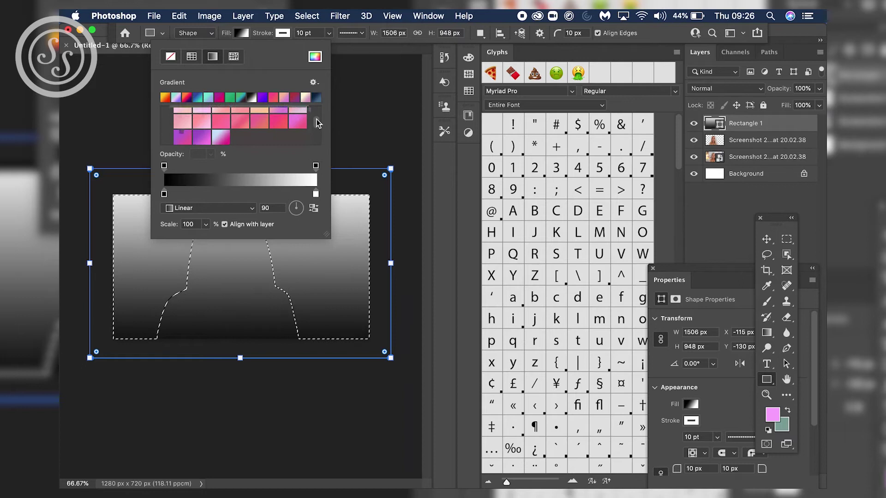
{"action": "left_click", "coordinate": [220, 137]}
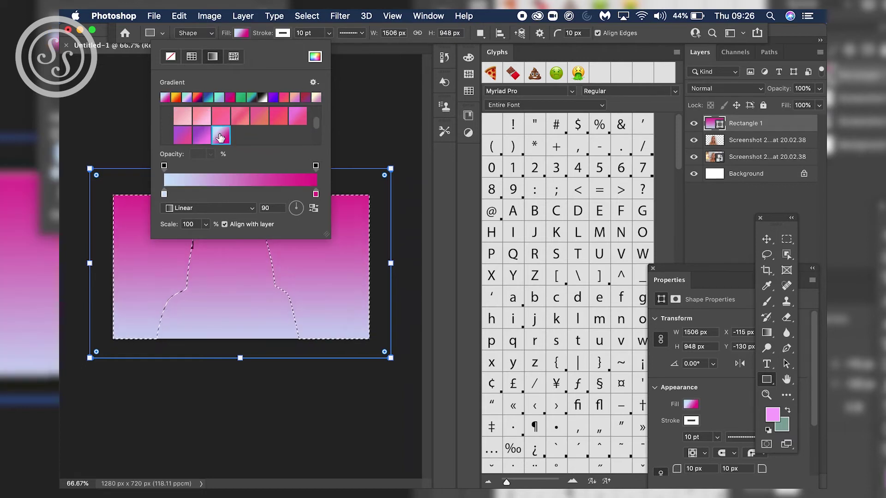
{"action": "left_click_drag", "start_coordinate": [90, 168], "coordinate": [103, 184]}
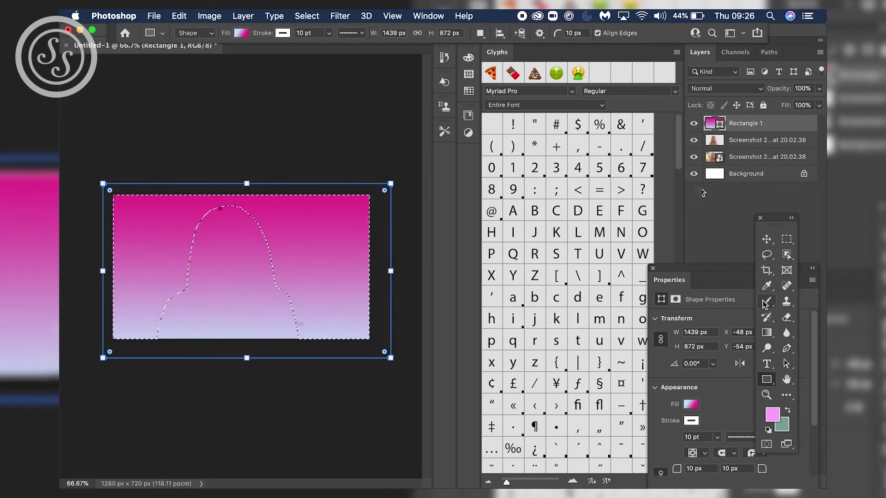
Step: Clear the selection and lower the gradient rectangle layer's opacity to 75%
{"action": "key", "text": "m"}
{"action": "key", "text": "super+d"}
{"action": "left_click", "coordinate": [819, 89]}
{"action": "left_click_drag", "start_coordinate": [820, 102], "coordinate": [798, 105]}
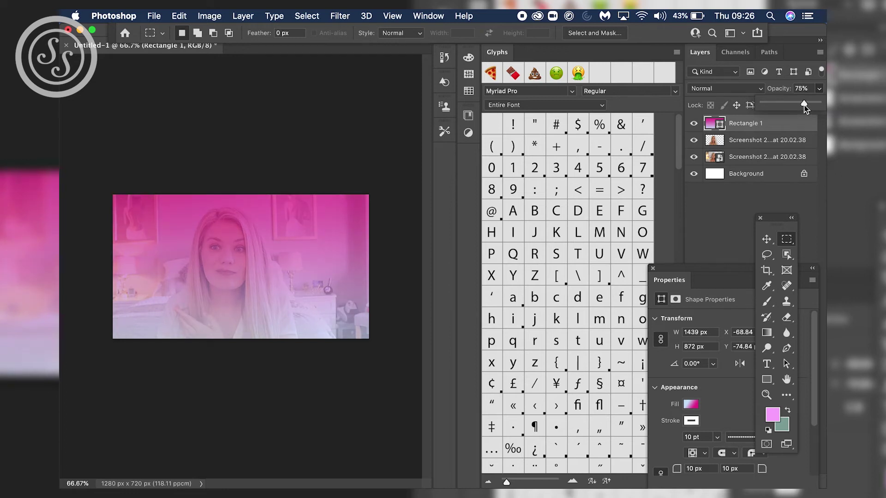
Step: Add a 10 px white outside stroke to the cut-out woman layer
{"action": "left_click", "coordinate": [766, 140]}
{"action": "left_click", "coordinate": [243, 16]}
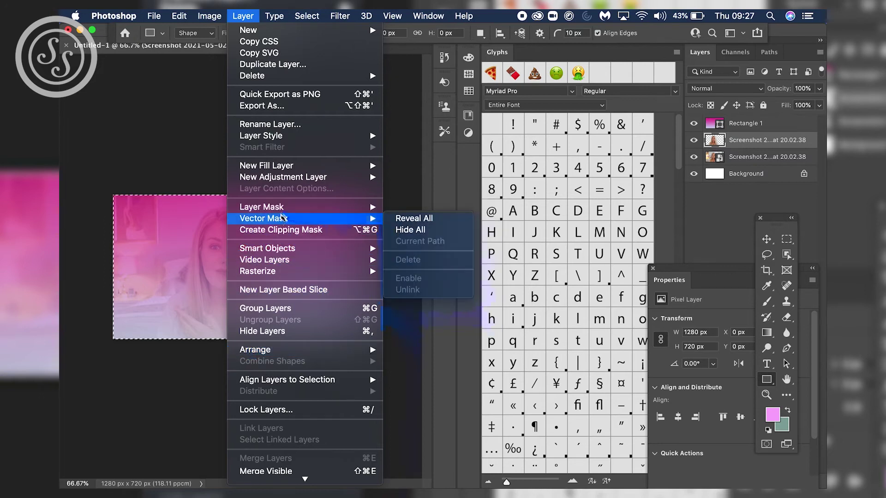
{"action": "mouse_move", "coordinate": [298, 136]}
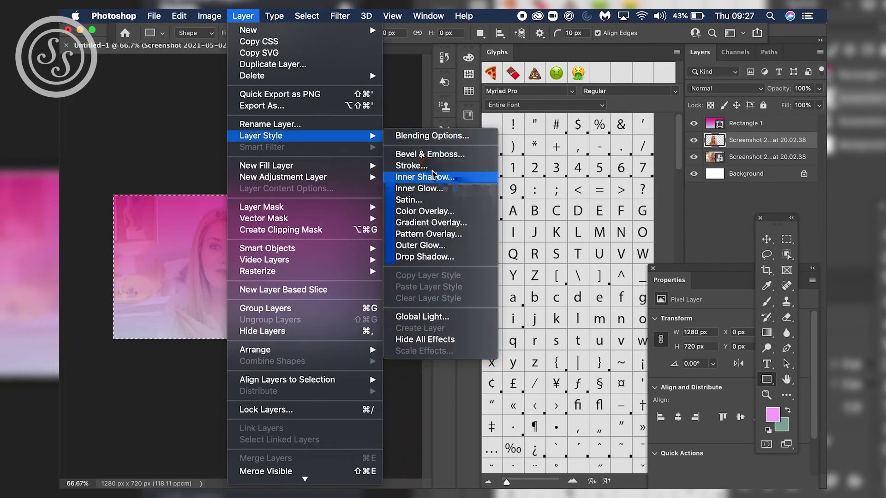
{"action": "left_click", "coordinate": [432, 174]}
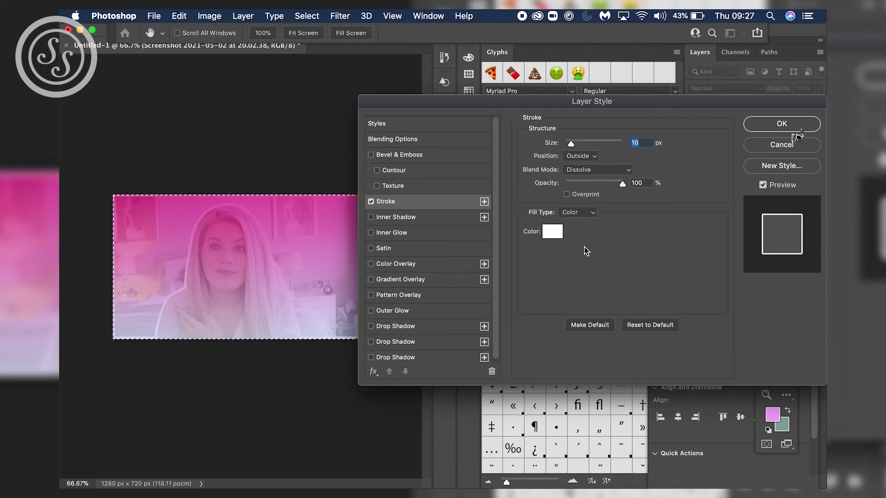
{"action": "left_click", "coordinate": [801, 129]}
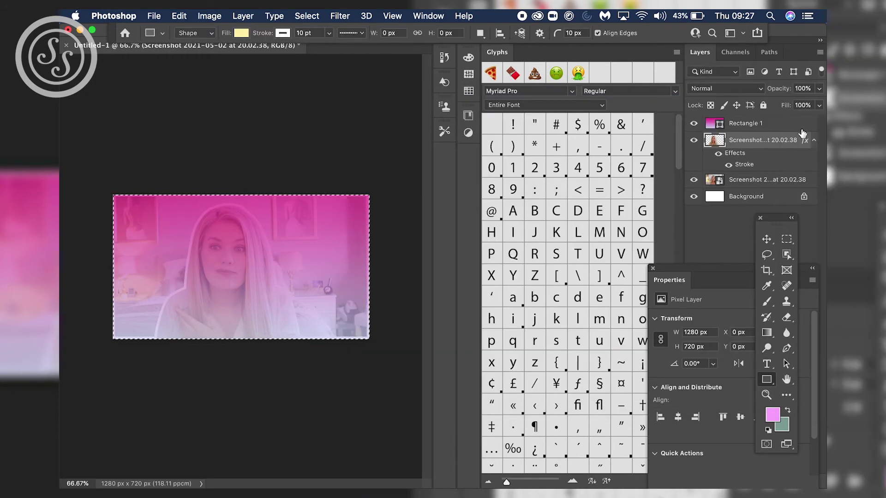
Step: Bring the cut-out woman layer to the front, above the gradient rectangle
{"action": "left_click", "coordinate": [752, 124]}
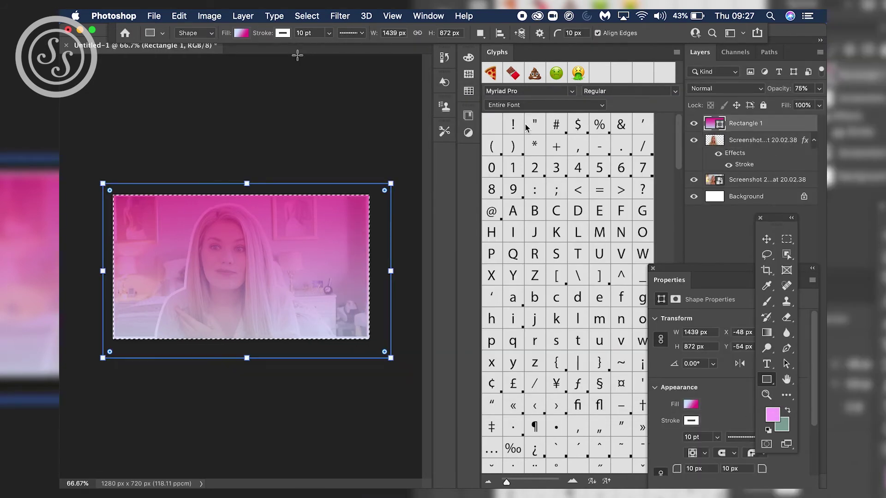
{"action": "left_click", "coordinate": [775, 141]}
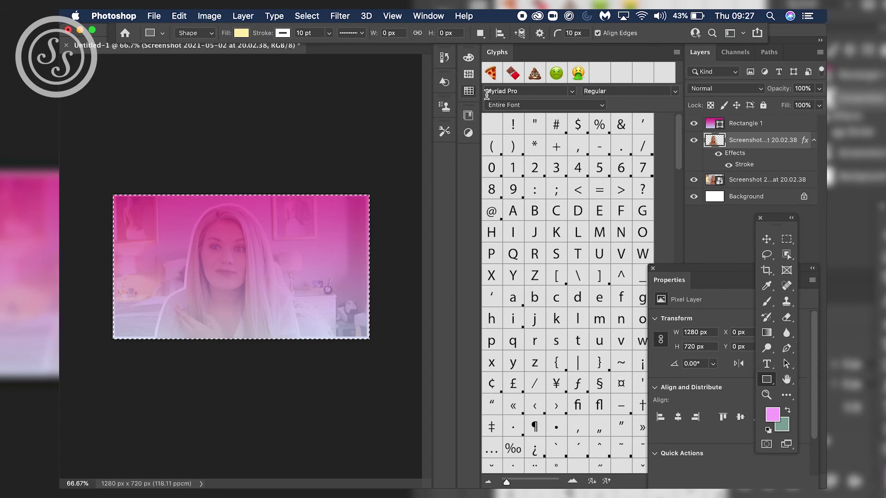
{"action": "left_click", "coordinate": [243, 17]}
{"action": "mouse_move", "coordinate": [273, 348]}
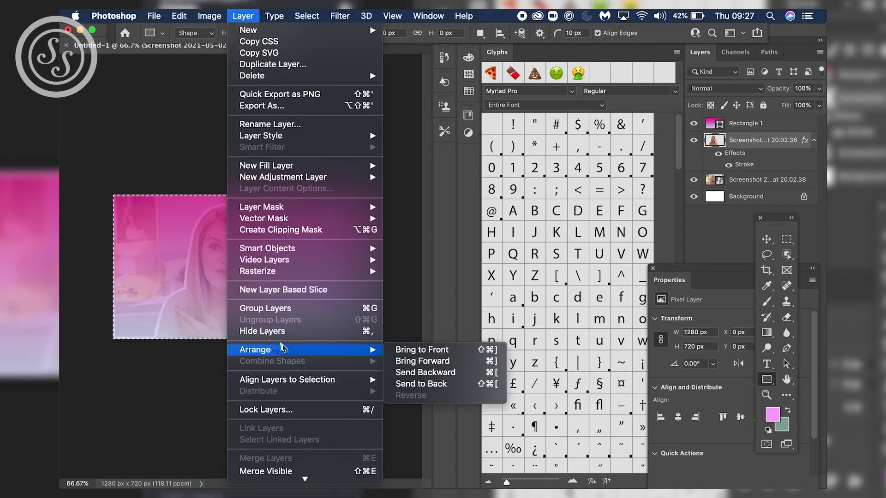
{"action": "left_click", "coordinate": [438, 351]}
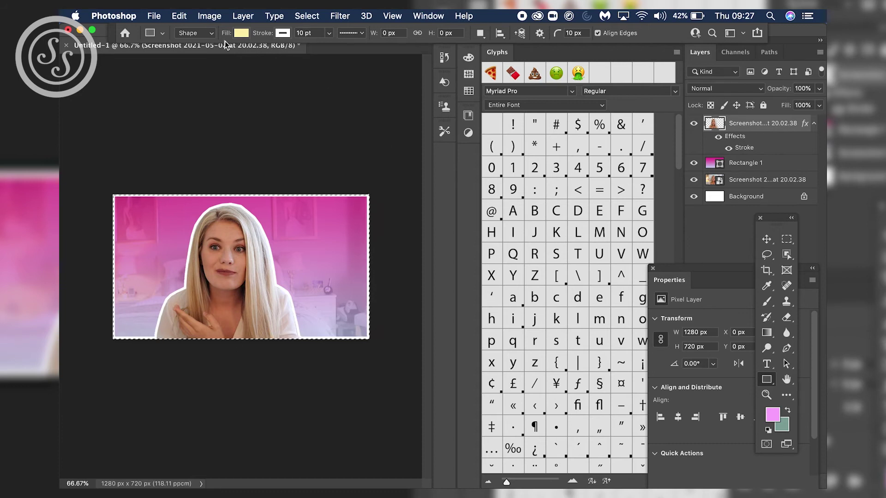
Step: Draw a second rectangle of about 1649 × 944 px over the entire canvas, filled with the light-blue-to-magenta Pinks gradient
{"action": "left_click", "coordinate": [241, 33]}
{"action": "left_click", "coordinate": [213, 56]}
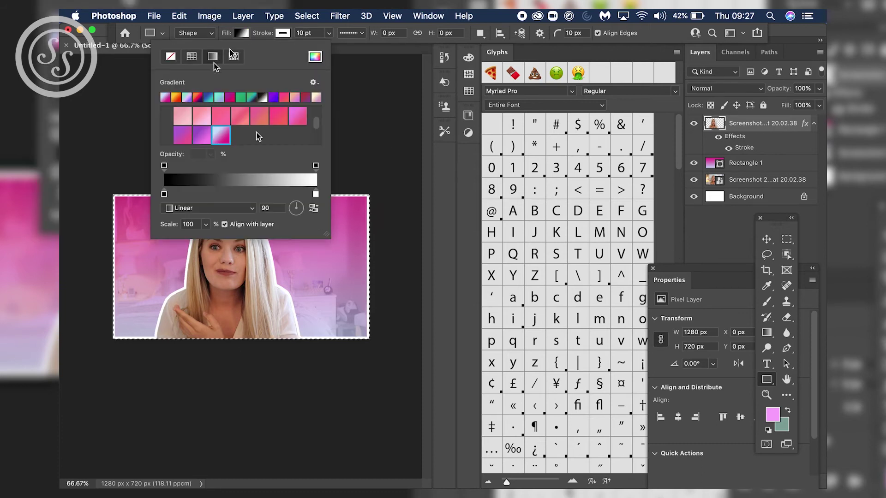
{"action": "left_click", "coordinate": [220, 135]}
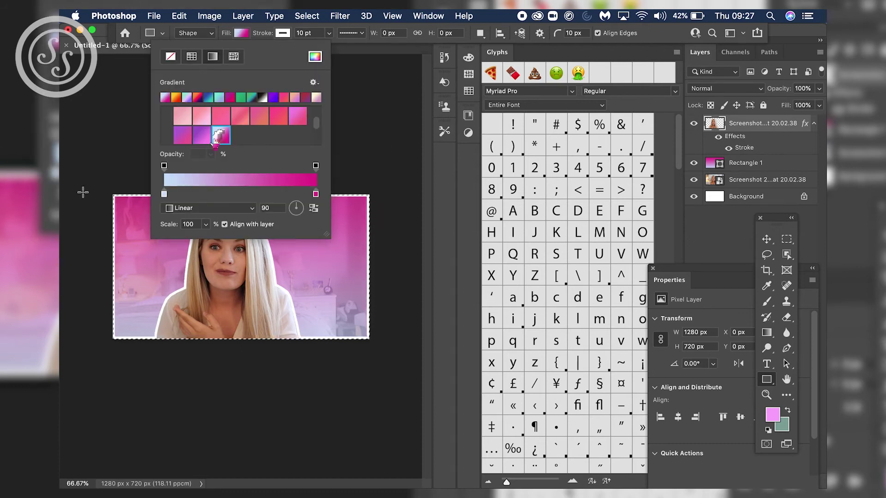
{"action": "left_click_drag", "start_coordinate": [69, 170], "coordinate": [400, 358]}
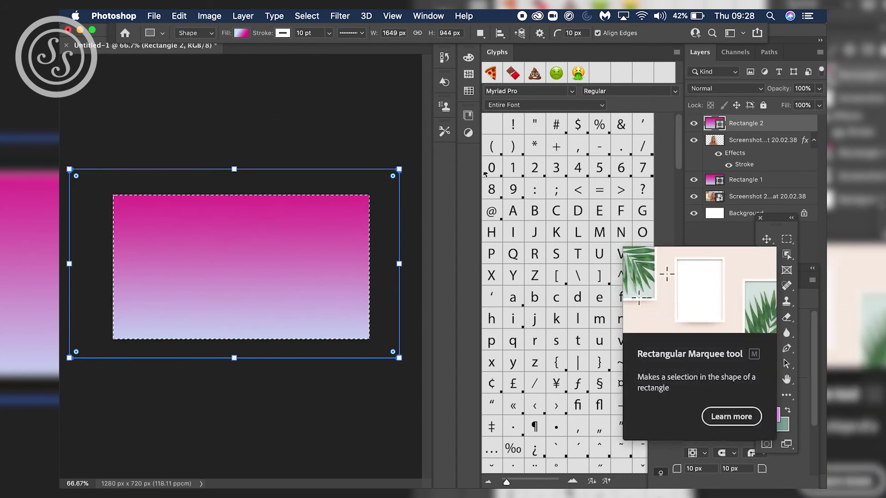
Step: Replace the old selection with a rectangular marquee of about 1239 × 677 px, leaving a thin even margin inside the canvas edges
{"action": "key", "text": "v"}
{"action": "left_click", "coordinate": [418, 158]}
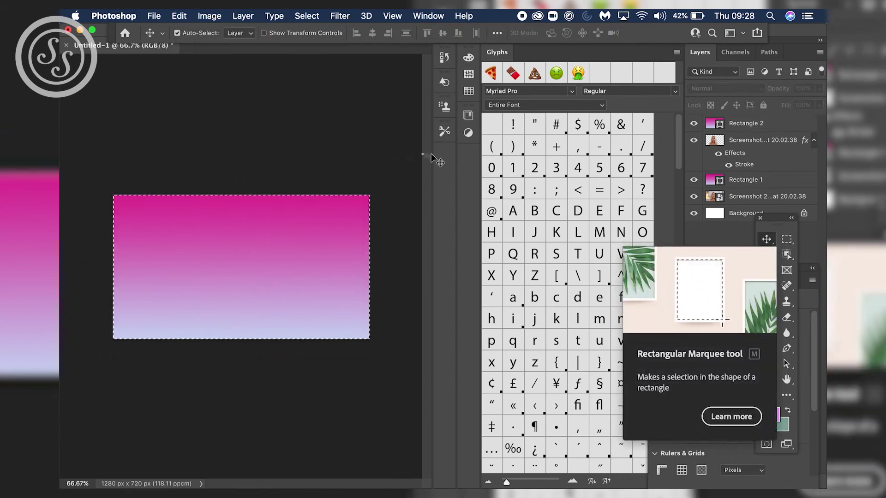
{"action": "key", "text": "m"}
{"action": "left_click", "coordinate": [121, 202]}
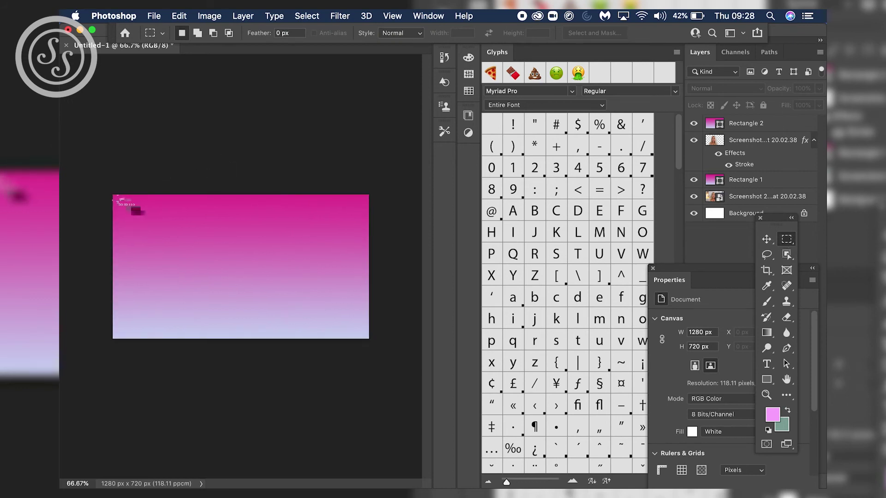
{"action": "left_click_drag", "start_coordinate": [116, 199], "coordinate": [365, 334]}
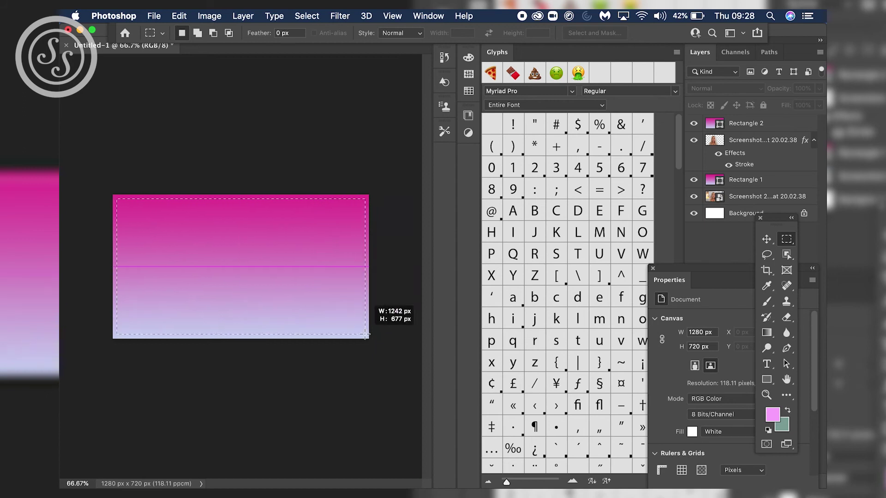
{"action": "left_click_drag", "start_coordinate": [365, 334], "coordinate": [364, 333]}
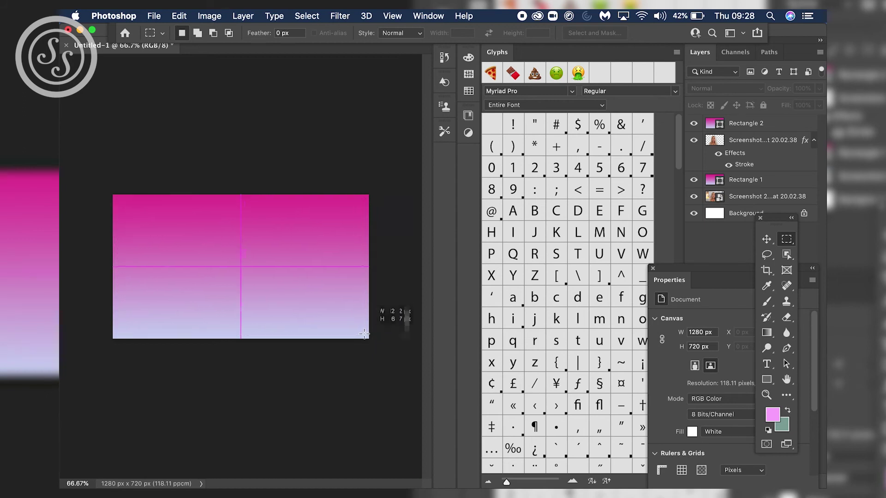
Step: Rasterize the second gradient rectangle and erase its area inside the selection with the 5000 px Eraser, leaving a thin gradient border
{"action": "left_click", "coordinate": [786, 317]}
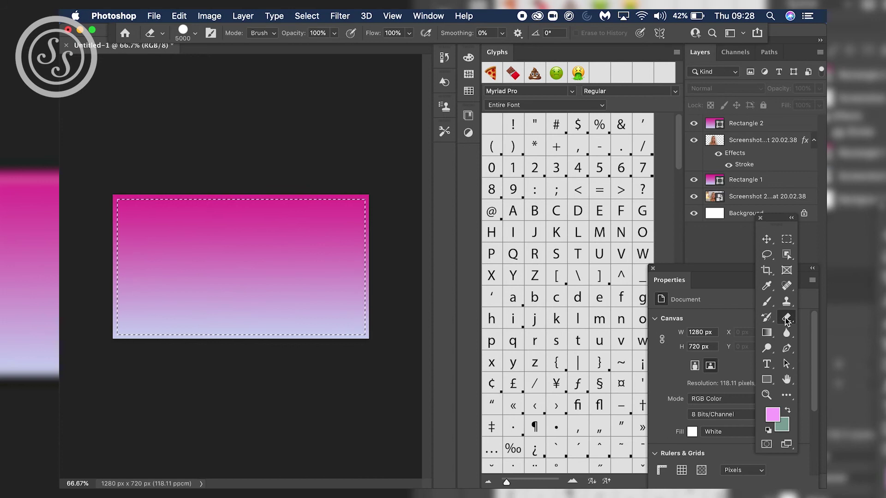
{"action": "left_click", "coordinate": [273, 240]}
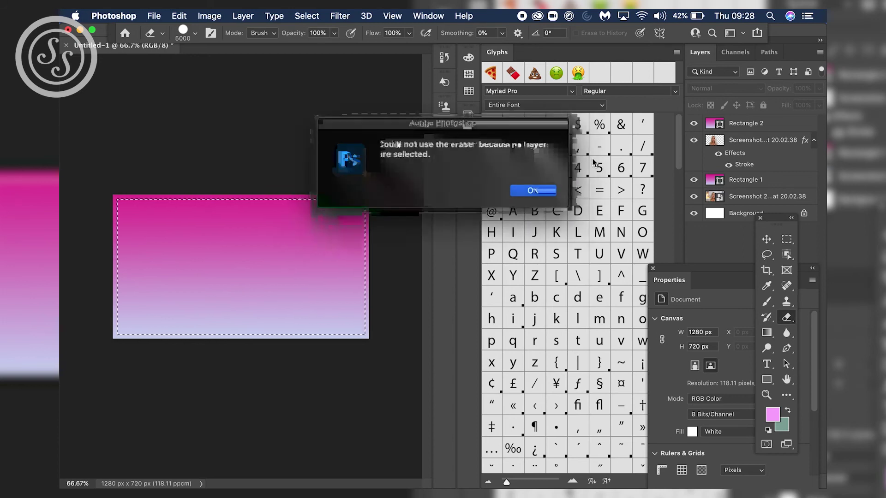
{"action": "left_click", "coordinate": [544, 192]}
{"action": "left_click", "coordinate": [257, 286], "text": "super"}
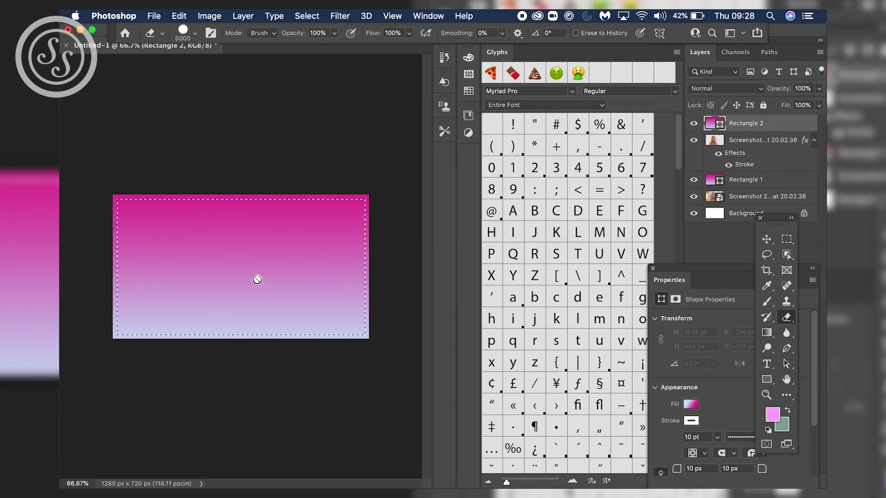
{"action": "left_click", "coordinate": [257, 283]}
{"action": "left_click", "coordinate": [532, 191]}
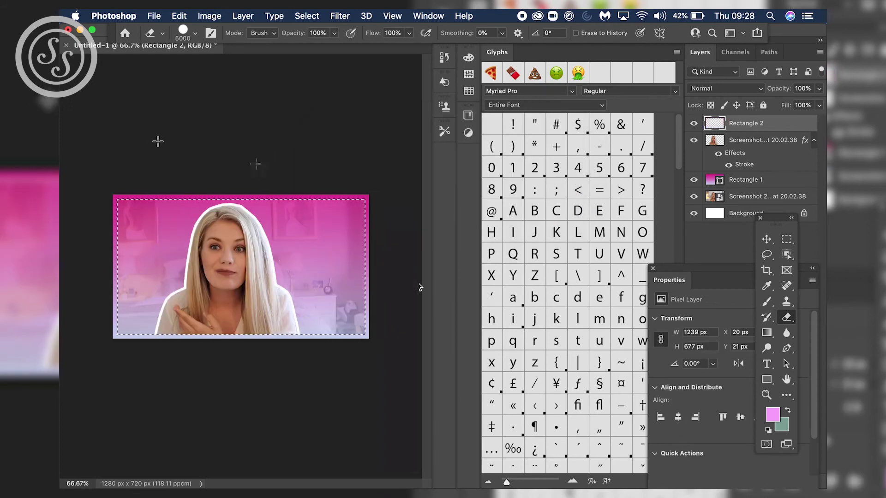
Step: Add the text "Bloopers" in yellow 30 pt Myriad Pro and move it to the image's upper-right corner beside the woman's head
{"action": "key", "text": "t"}
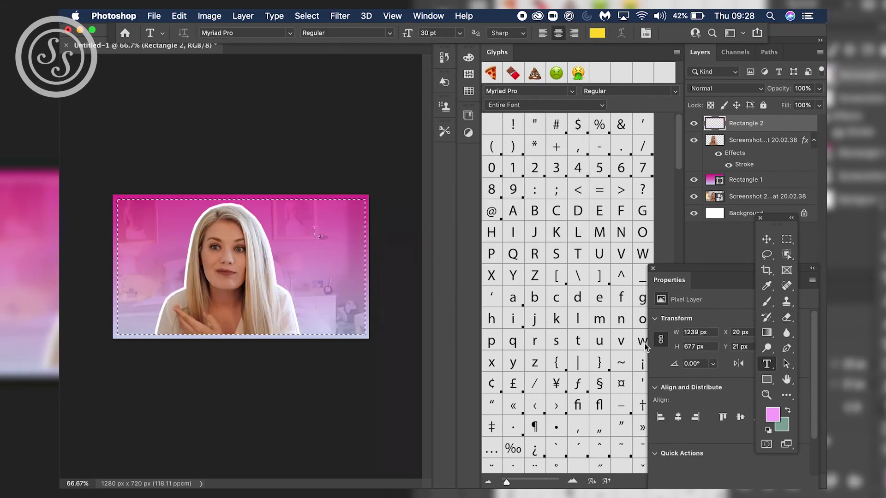
{"action": "left_click", "coordinate": [250, 217]}
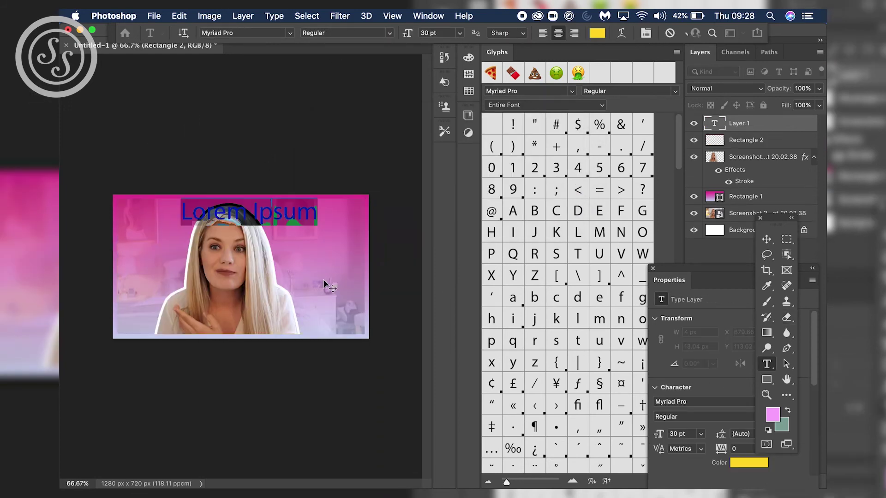
{"action": "type", "text": "Bloopers"}
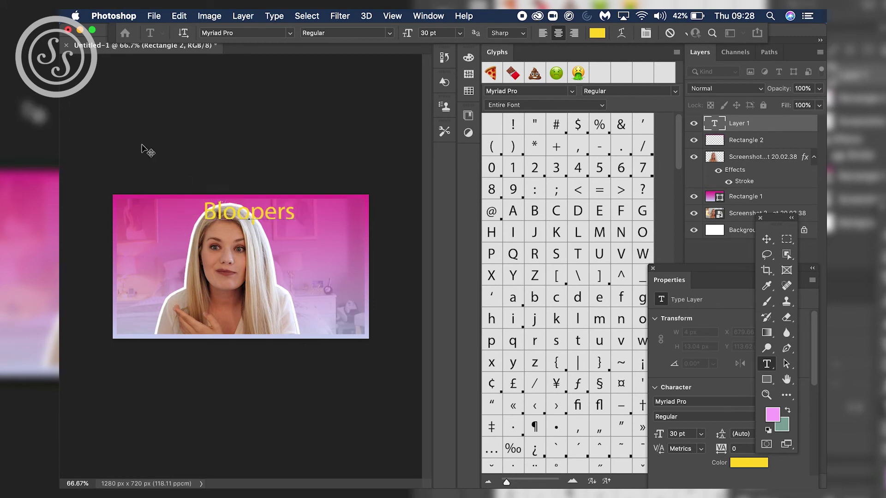
{"action": "left_click", "coordinate": [766, 239]}
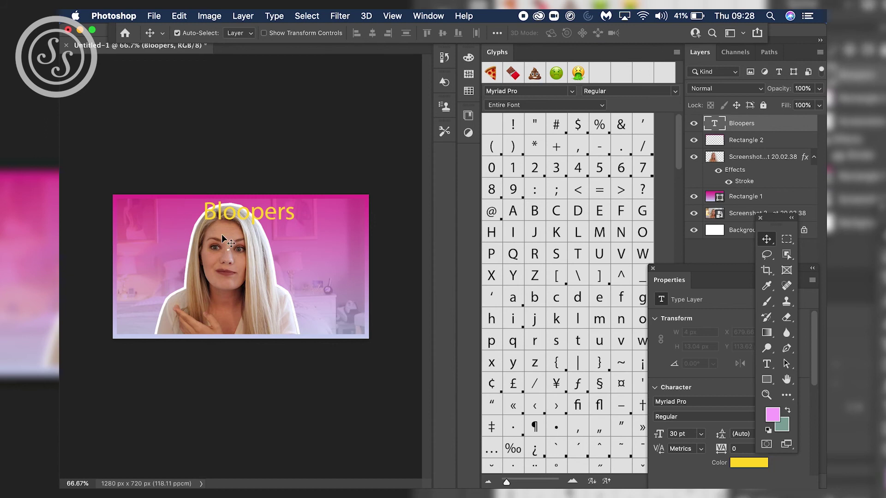
{"action": "left_click_drag", "start_coordinate": [280, 223], "coordinate": [189, 226]}
{"action": "left_click_drag", "start_coordinate": [282, 235], "coordinate": [336, 223]}
Step: Add an outside stroke with a size of 5 px to the "Bloopers" text layer
{"action": "double_click", "coordinate": [336, 222]}
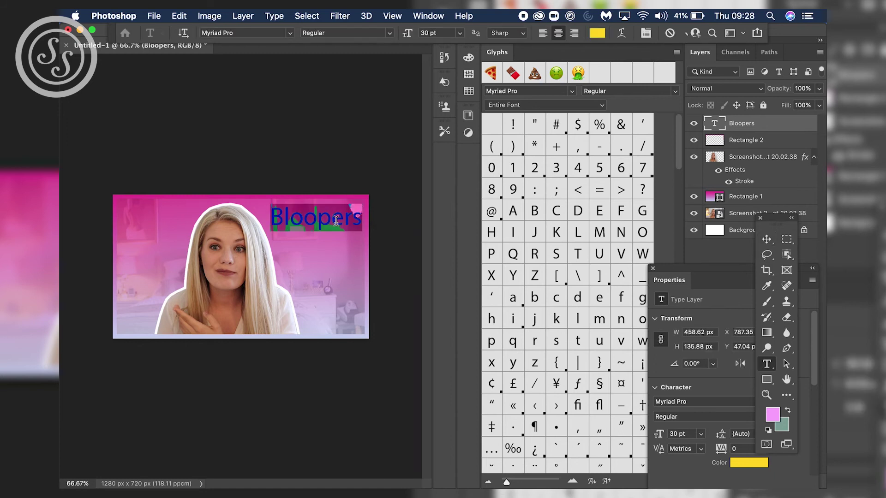
{"action": "left_click", "coordinate": [243, 15]}
{"action": "mouse_move", "coordinate": [302, 136]}
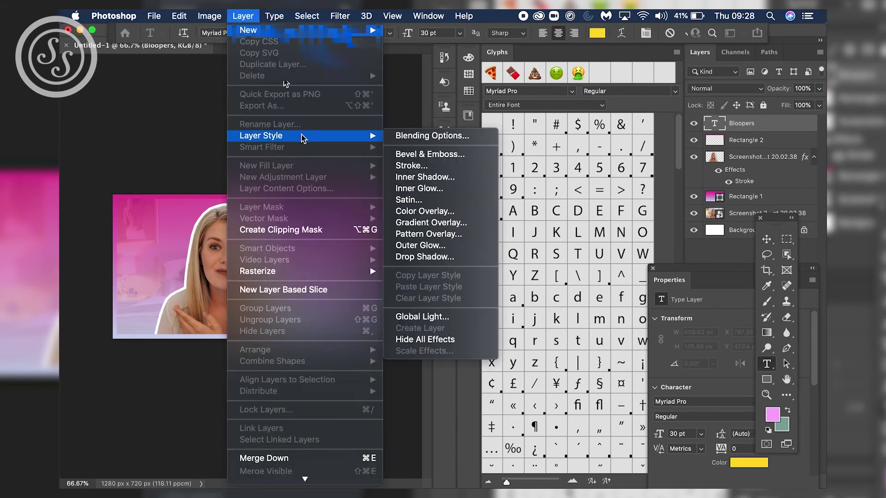
{"action": "left_click", "coordinate": [402, 165]}
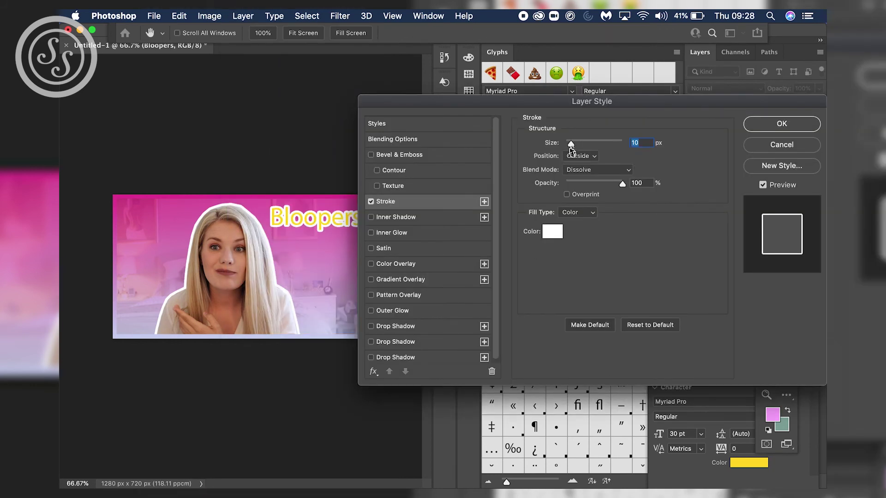
{"action": "type", "text": "3"}
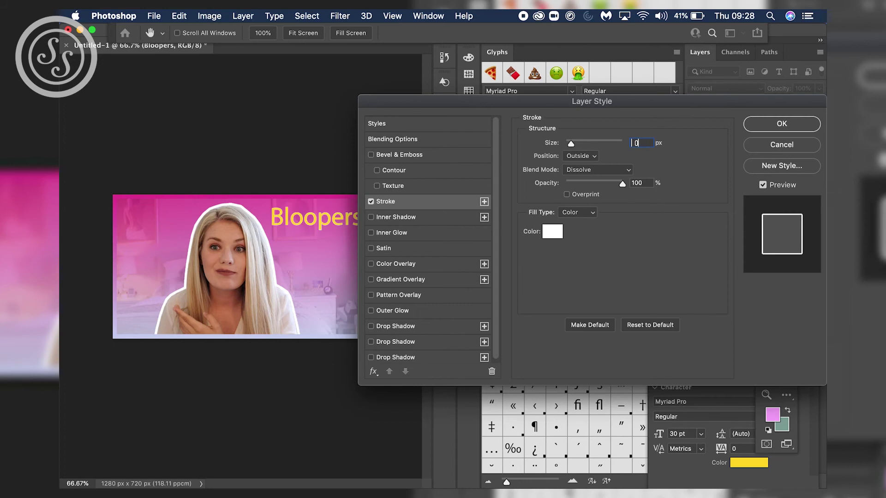
{"action": "key", "text": "BackSpace"}
{"action": "type", "text": "5"}
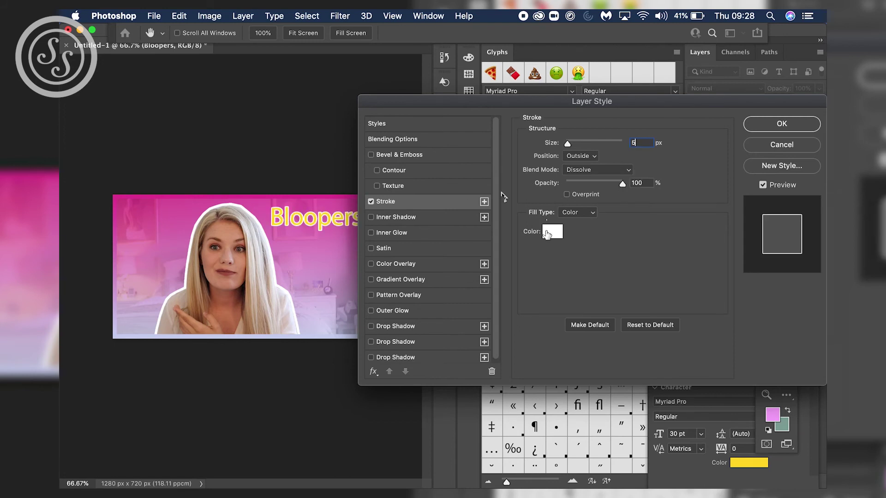
Step: Set the text stroke's color to black (000000) and apply the layer style together with a drop shadow
{"action": "left_click", "coordinate": [546, 234]}
{"action": "left_click_drag", "start_coordinate": [229, 336], "coordinate": [152, 452]}
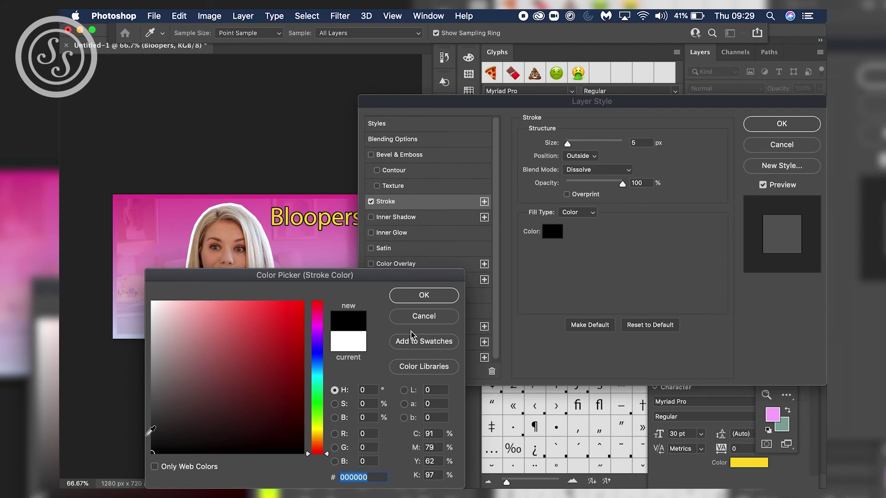
{"action": "left_click", "coordinate": [431, 295]}
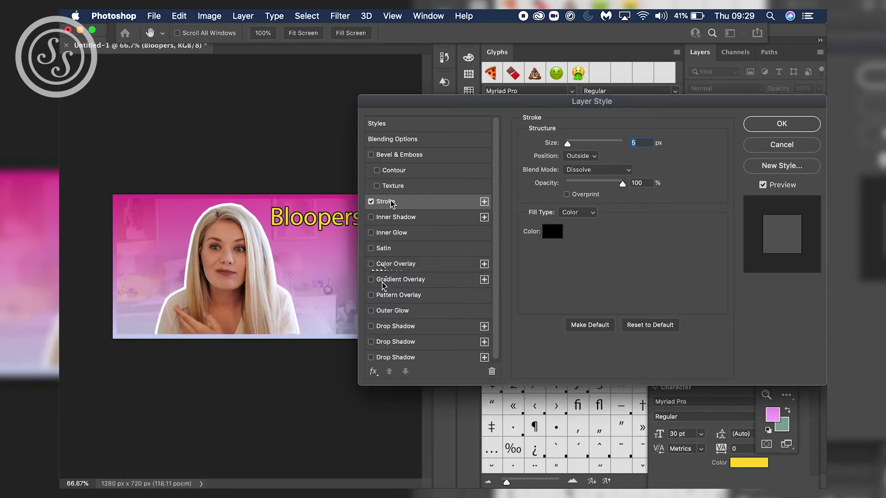
{"action": "key", "text": "Return"}
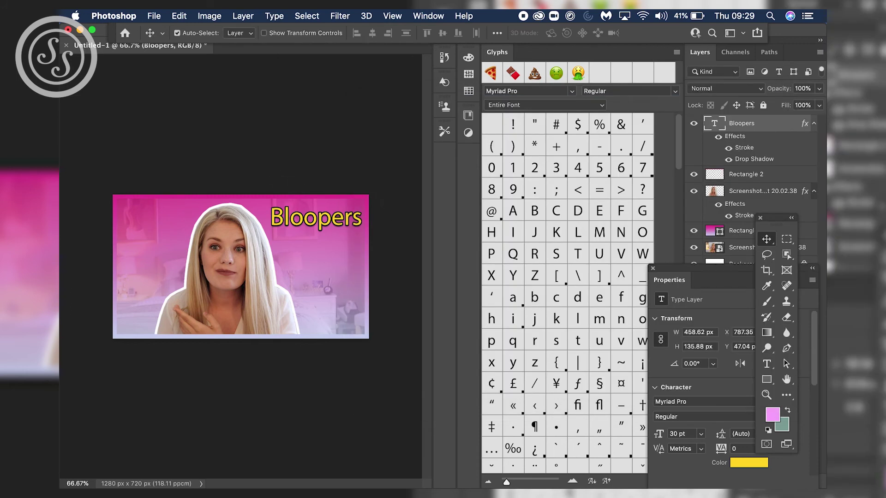
Step: Export the 1280 × 720 px image as a PNG named ArthritisBloopers to the Desktop
{"action": "left_click", "coordinate": [154, 17]}
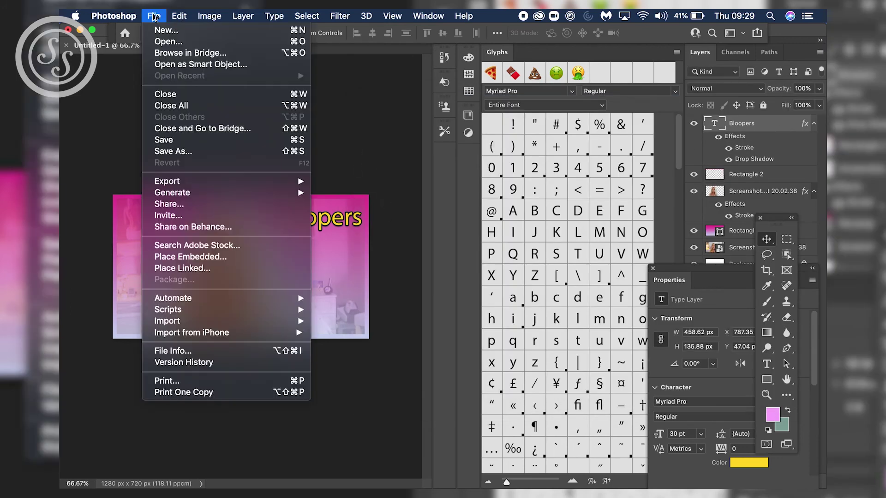
{"action": "mouse_move", "coordinate": [179, 182]}
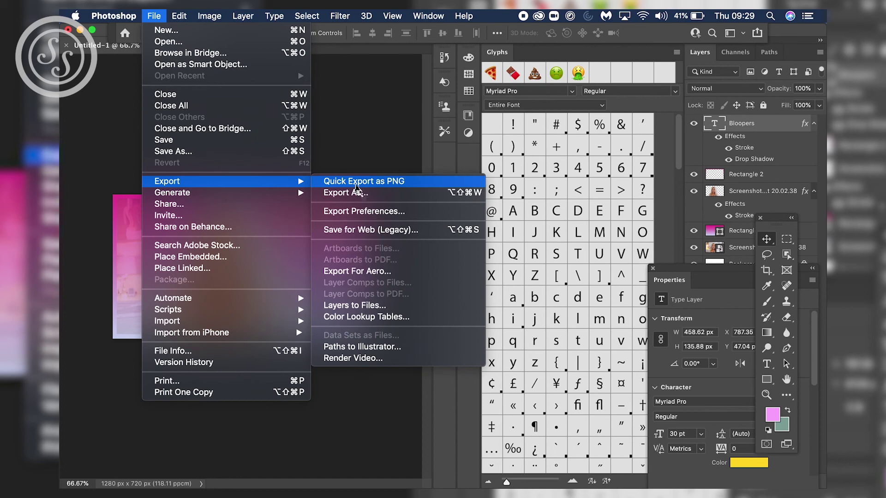
{"action": "left_click", "coordinate": [367, 196]}
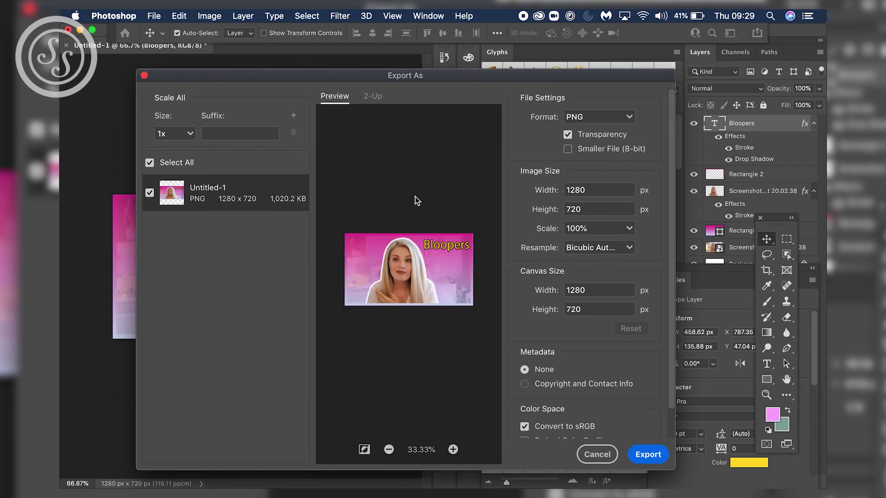
{"action": "left_click", "coordinate": [648, 455]}
{"action": "key", "text": "BackSpace"}
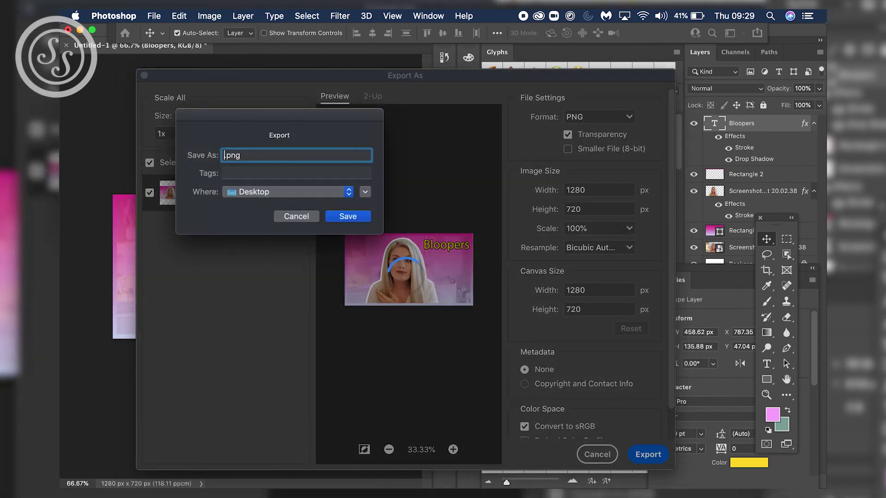
{"action": "type", "text": "ArthritisBloopers"}
{"action": "key", "text": "Return"}
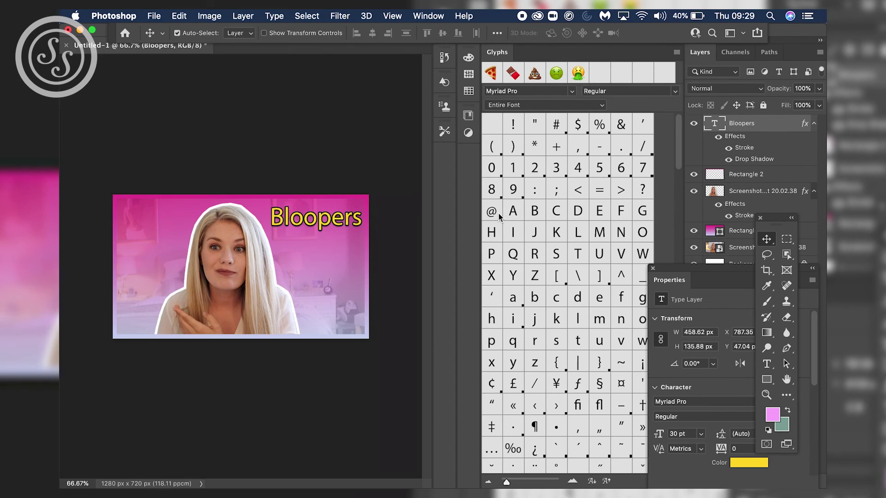
Step: Switch to Chrome, load the YouTube home page and open YouTube Studio for the channel
{"action": "left_click", "coordinate": [259, 474]}
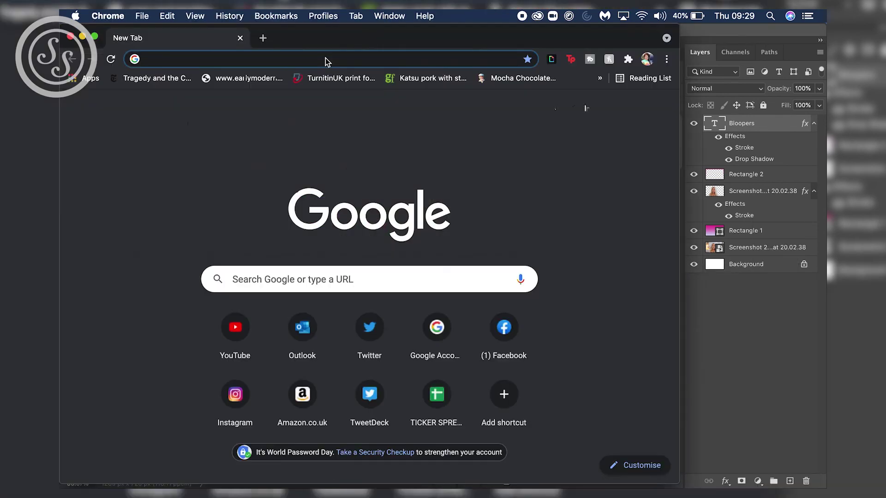
{"action": "left_click", "coordinate": [325, 57]}
{"action": "type", "text": "you"}
{"action": "key", "text": "Return"}
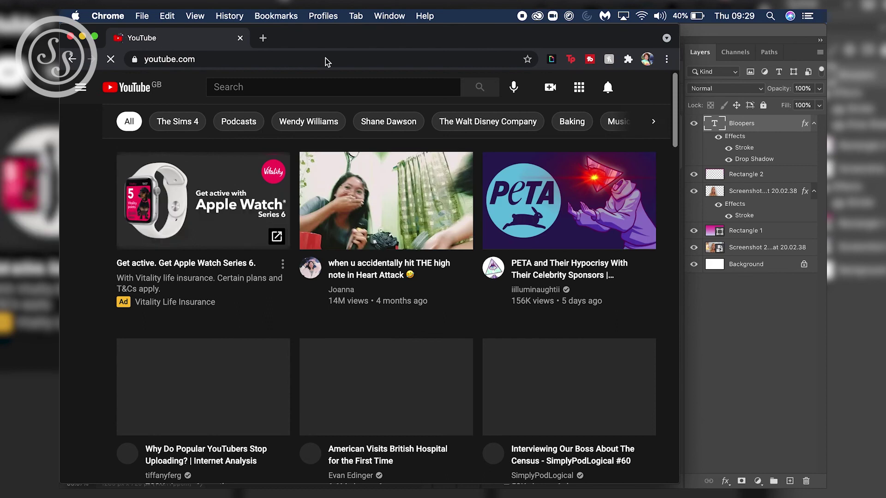
{"action": "left_click", "coordinate": [642, 87]}
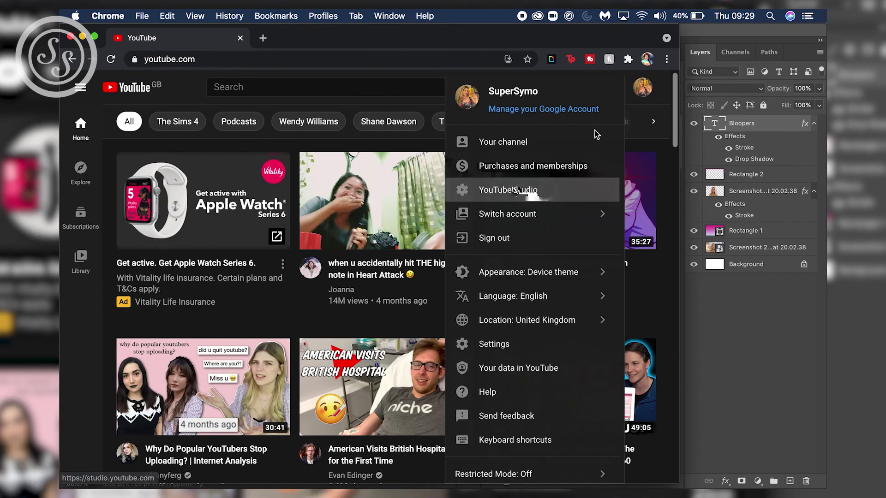
{"action": "left_click", "coordinate": [513, 190]}
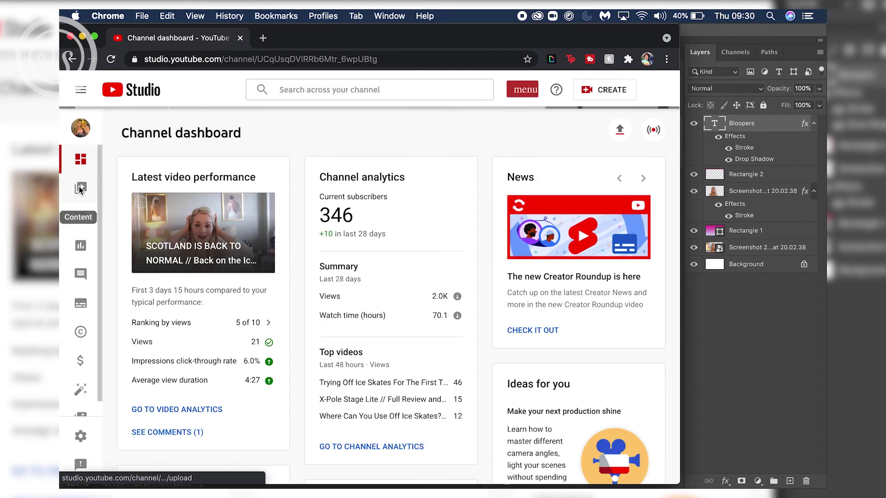
Step: Open the channel's uploaded content and the details of the "BTS // BLOOPERS // BBC THE SOCIAL // Arthritis at 20" video
{"action": "left_click", "coordinate": [80, 189]}
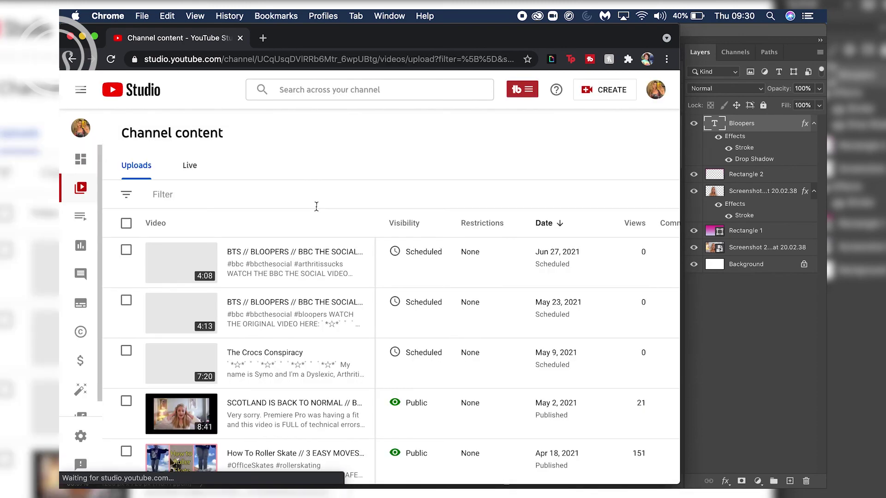
{"action": "scroll", "coordinate": [238, 235], "scroll_direction": "down", "scroll_amount": 1}
{"action": "left_click", "coordinate": [238, 237]}
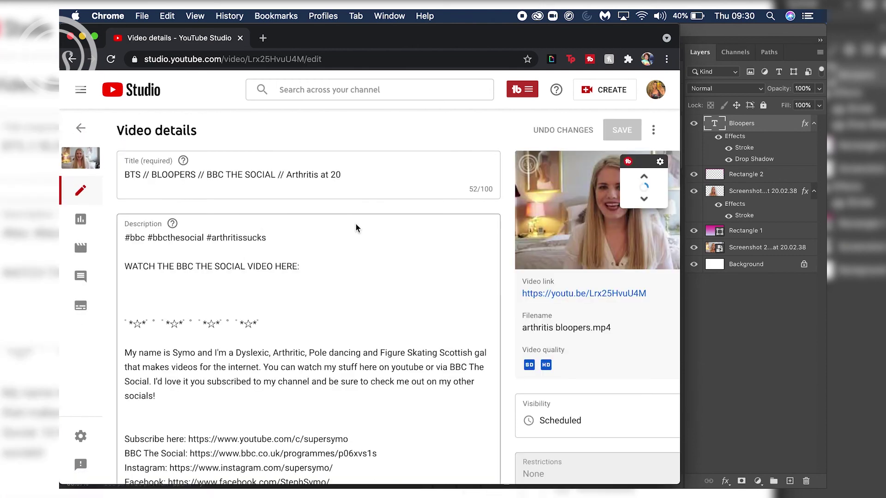
Step: Upload ArthritisBloopers.png from the Desktop as the video's custom thumbnail and save the changes
{"action": "scroll", "coordinate": [356, 226], "scroll_direction": "down", "scroll_amount": 3}
{"action": "scroll", "coordinate": [356, 225], "scroll_direction": "down", "scroll_amount": 10}
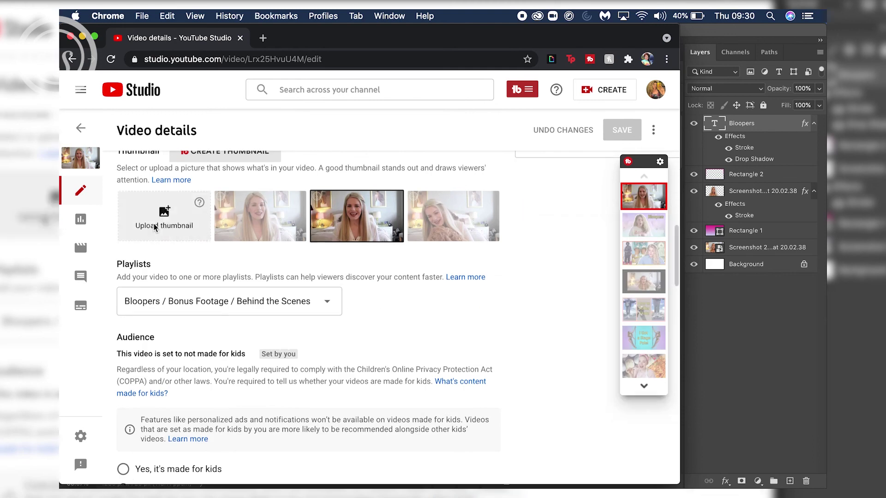
{"action": "left_click", "coordinate": [212, 242]}
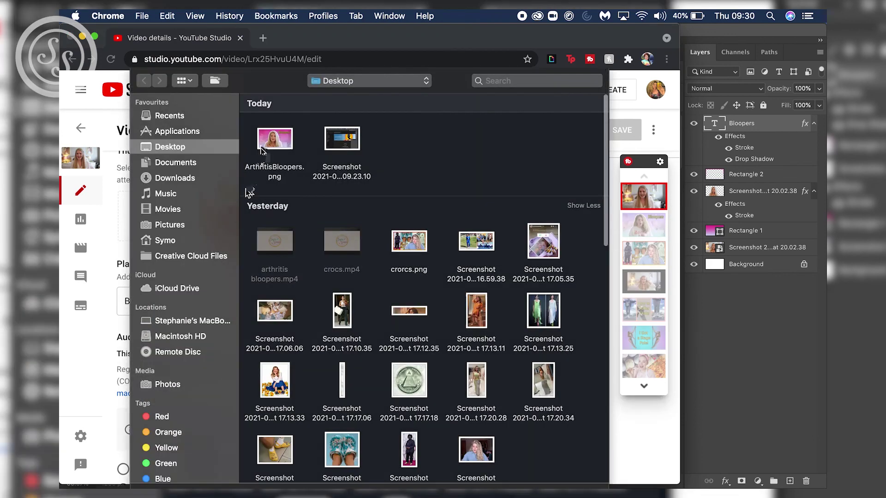
{"action": "left_click", "coordinate": [261, 150]}
{"action": "double_click", "coordinate": [261, 150]}
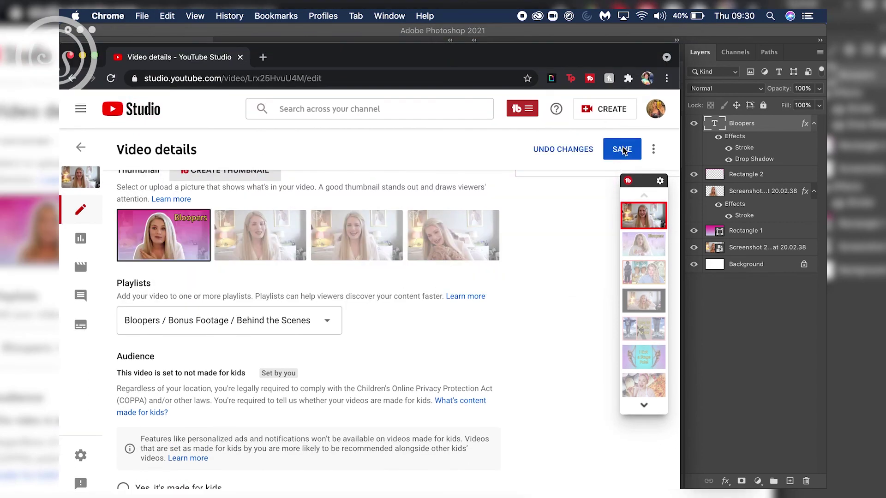
{"action": "left_click", "coordinate": [621, 150]}
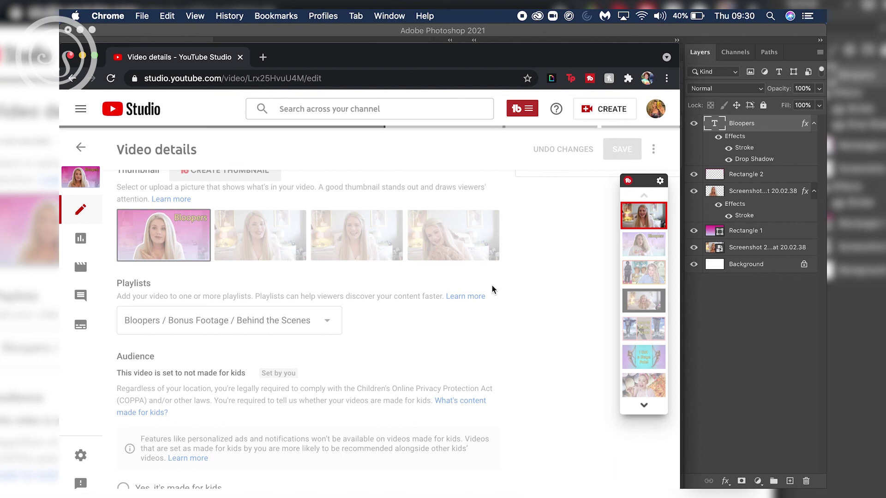
Step: Check the thumbnail in the video details, return to the channel content list and reload the page
{"action": "scroll", "coordinate": [492, 290], "scroll_direction": "up", "scroll_amount": 10}
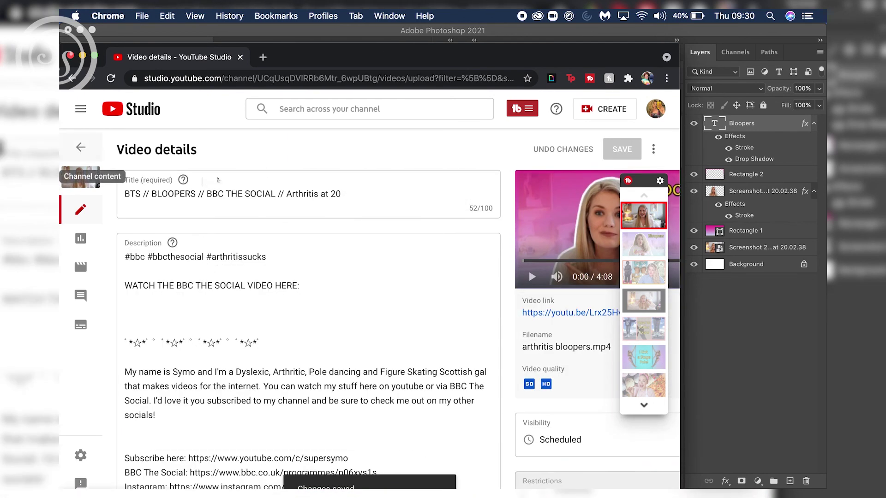
{"action": "left_click", "coordinate": [88, 150]}
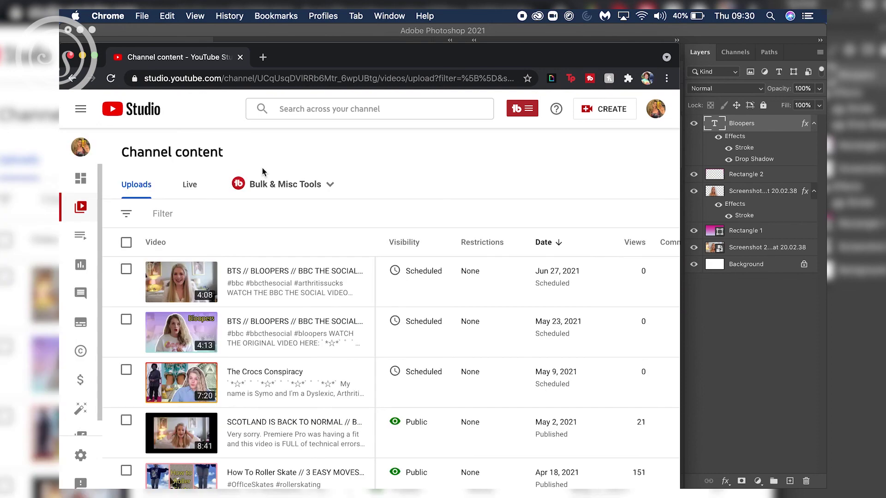
{"action": "key", "text": "super+r"}
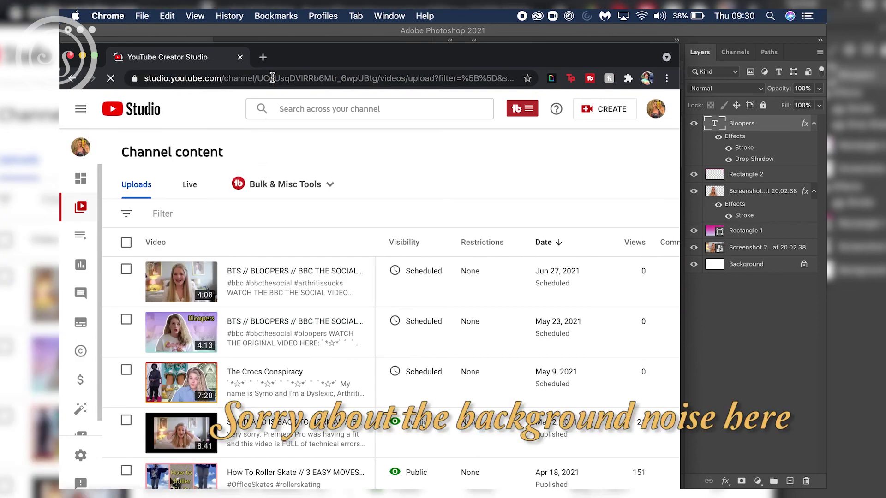